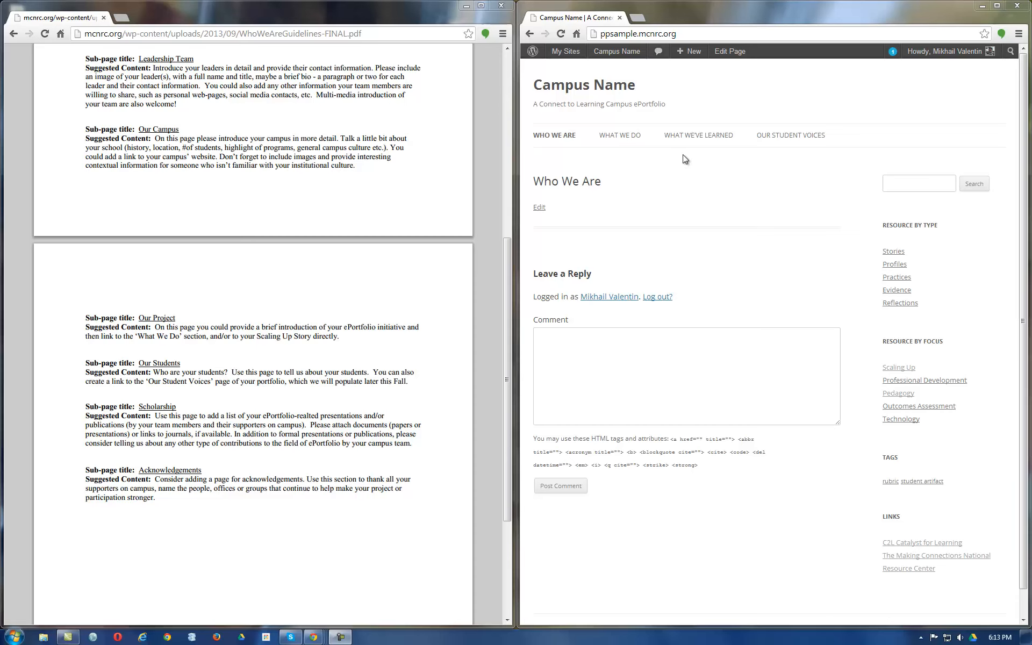
Create and publish a new page titled "Leadership Team" with Who We Are as its parent page
{"action": "mouse_move", "coordinate": [686, 58]}
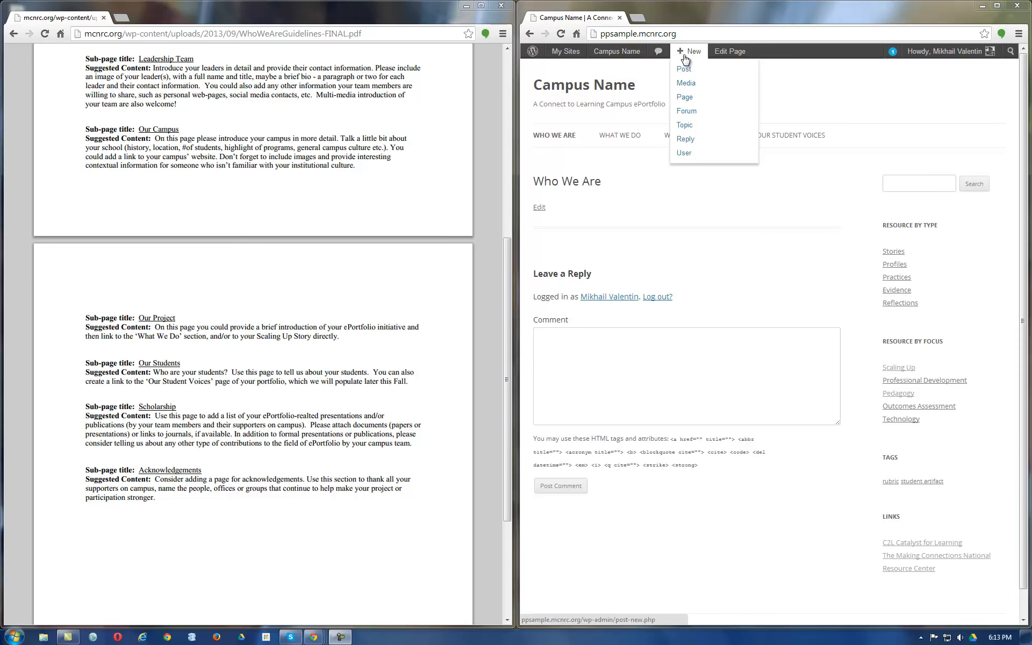
{"action": "left_click", "coordinate": [690, 102]}
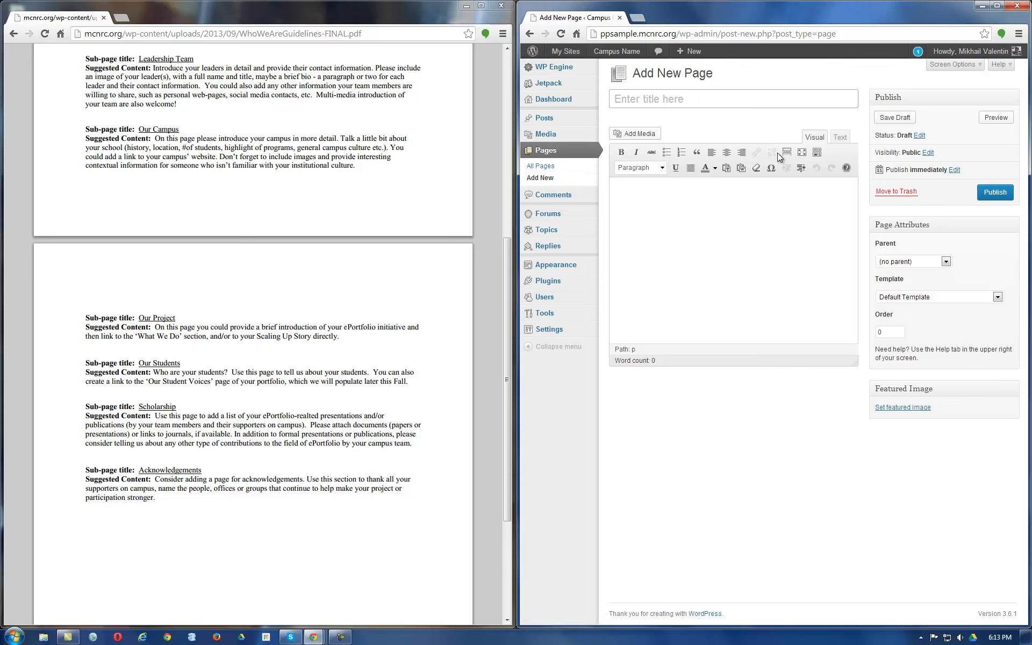
{"action": "left_click", "coordinate": [683, 99]}
{"action": "type", "text": "Leadership Team"}
{"action": "left_click", "coordinate": [691, 241]}
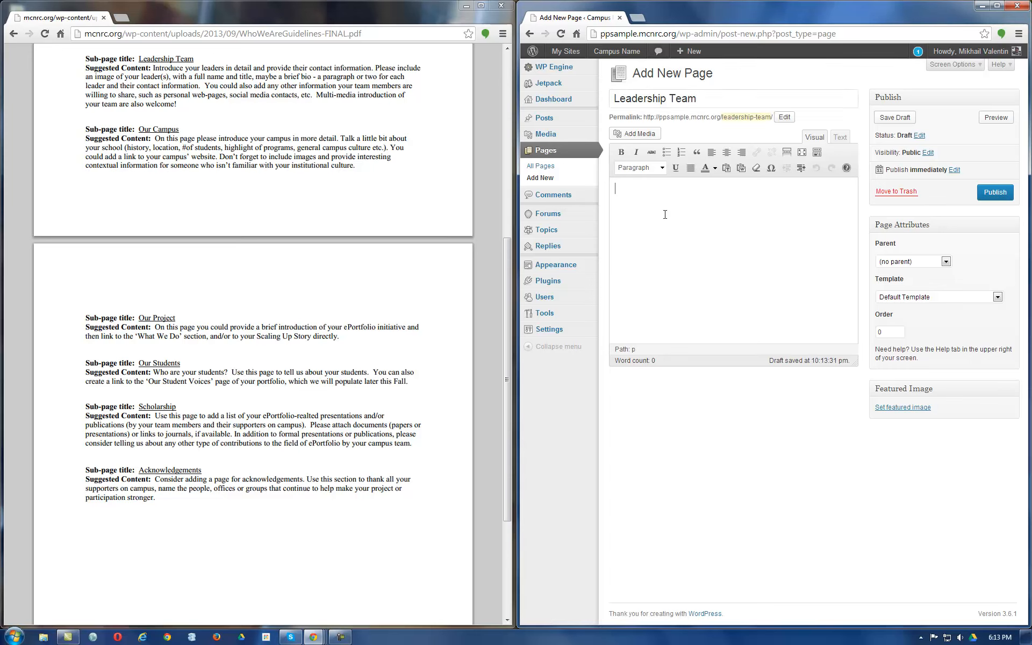
{"action": "left_click", "coordinate": [697, 103]}
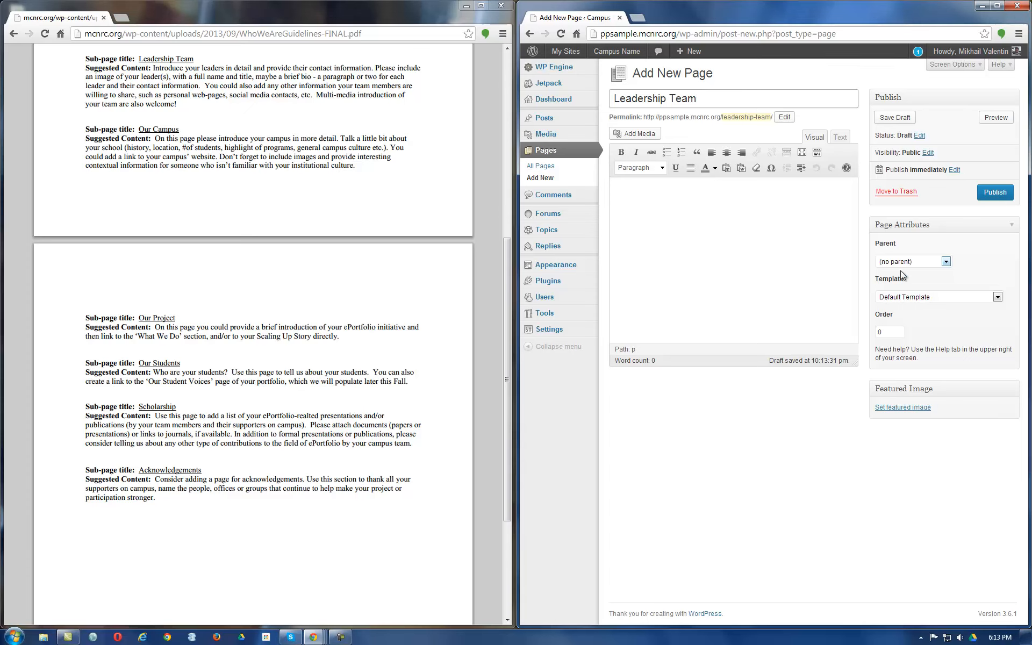
{"action": "left_click", "coordinate": [945, 262]}
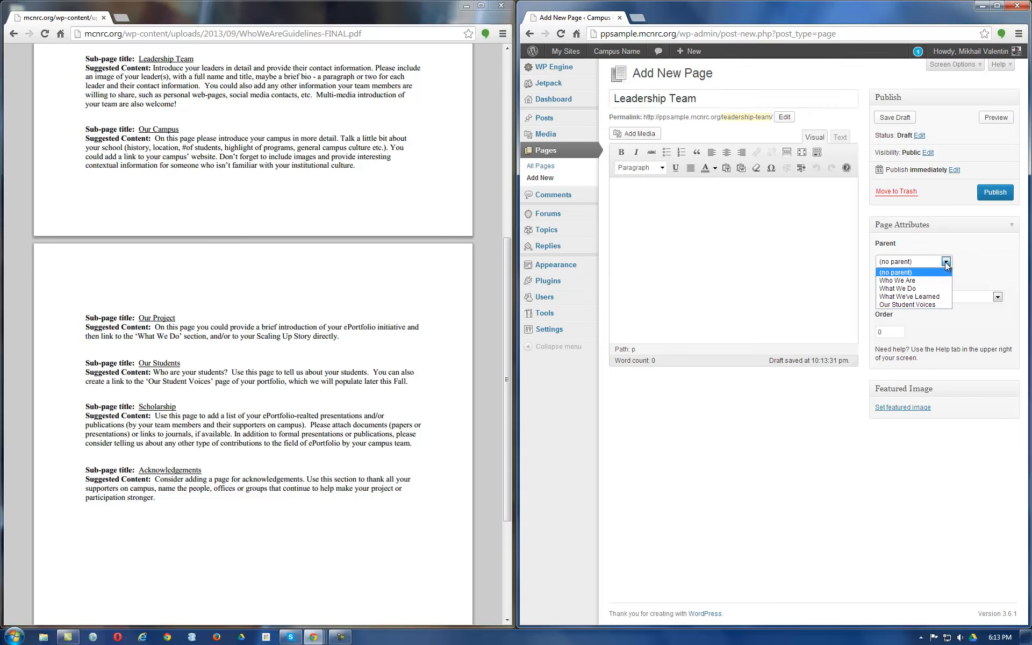
{"action": "left_click", "coordinate": [924, 280]}
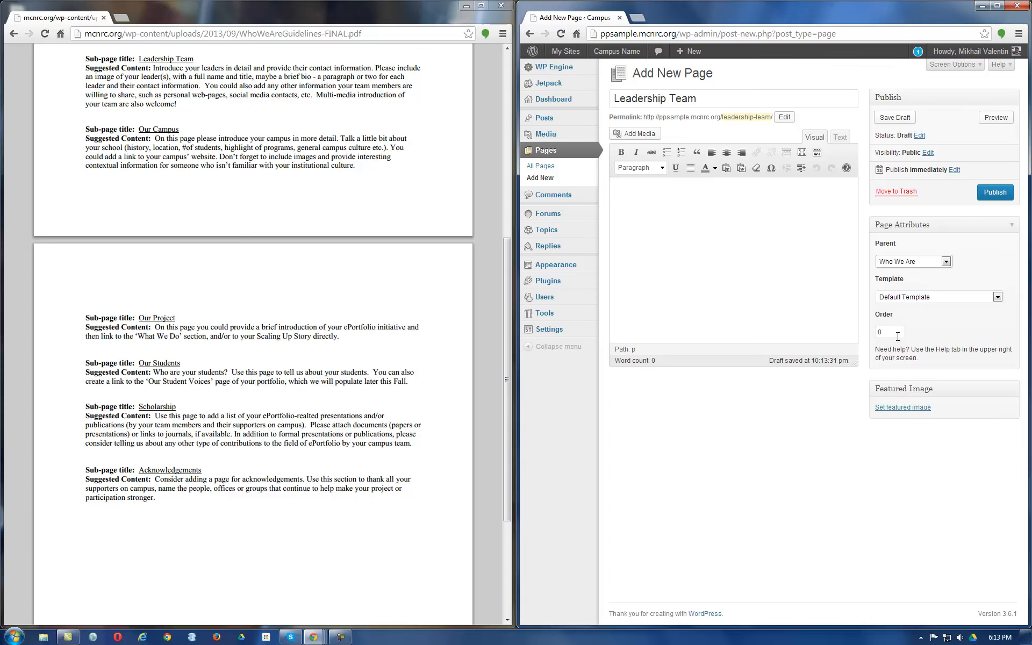
{"action": "left_click", "coordinate": [996, 195]}
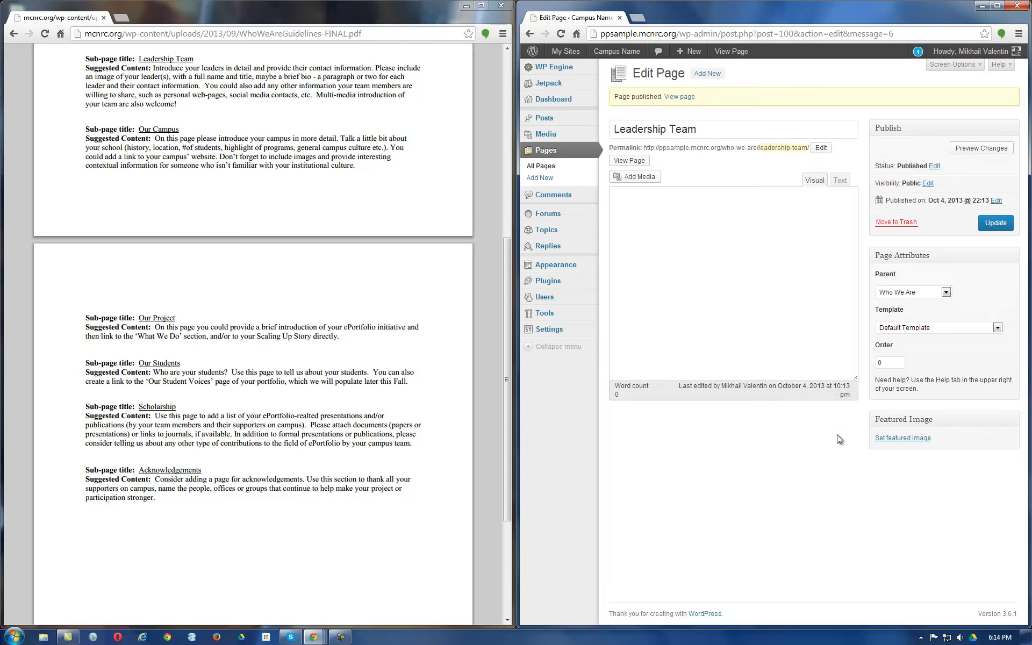
Add another page titled "Our Campus", assign Who We Are as its parent, and publish it
{"action": "left_click", "coordinate": [706, 74]}
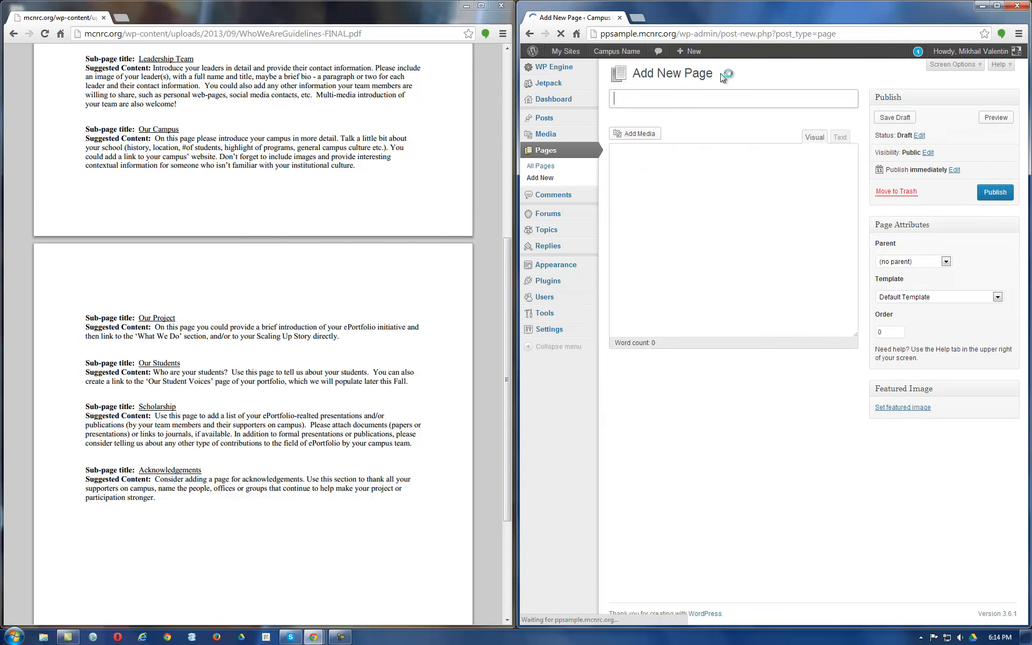
{"action": "key", "text": "shift"}
{"action": "type", "text": "Our Campus"}
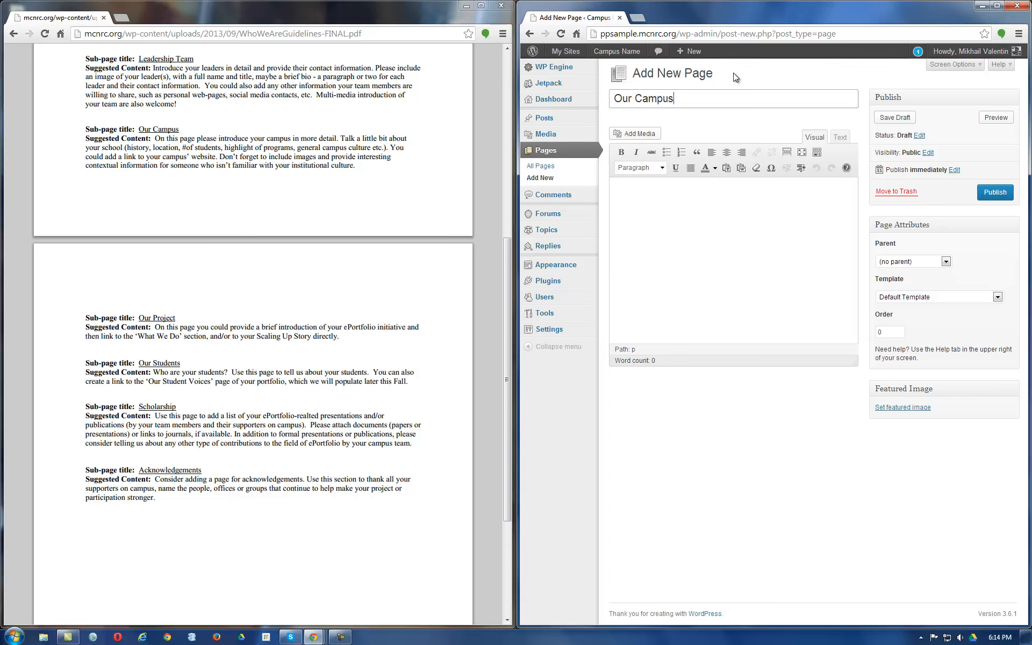
{"action": "left_click", "coordinate": [925, 262]}
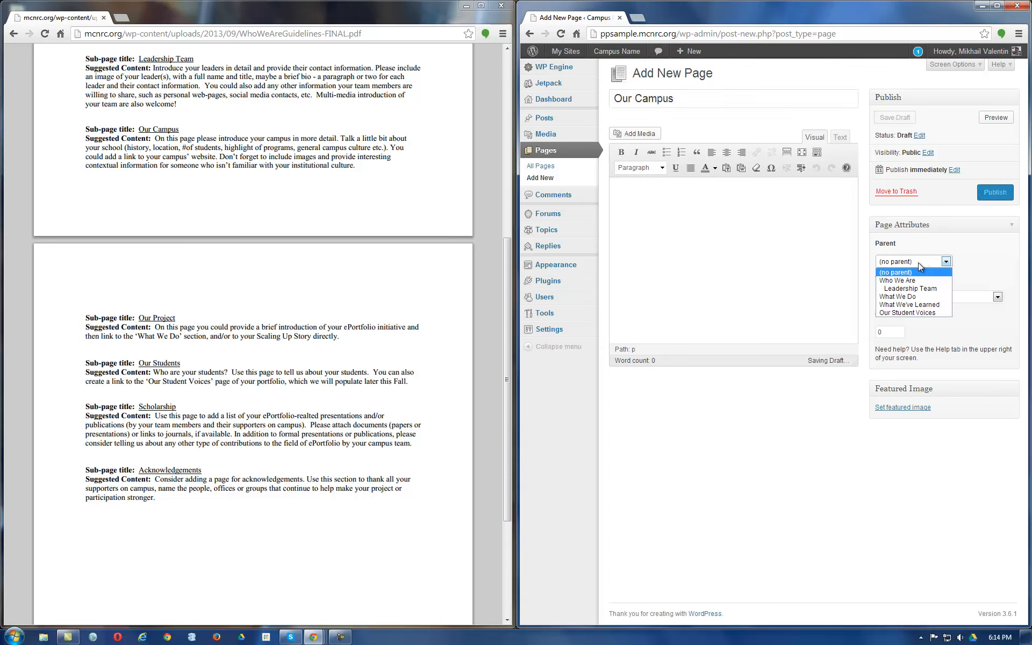
{"action": "left_click", "coordinate": [947, 278]}
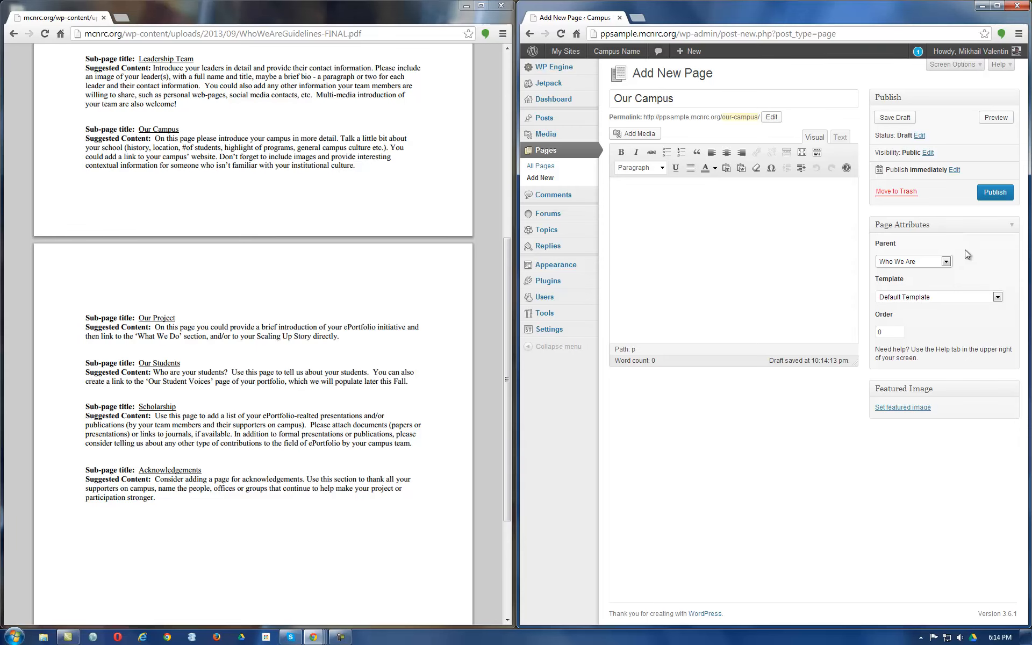
{"action": "left_click", "coordinate": [996, 195]}
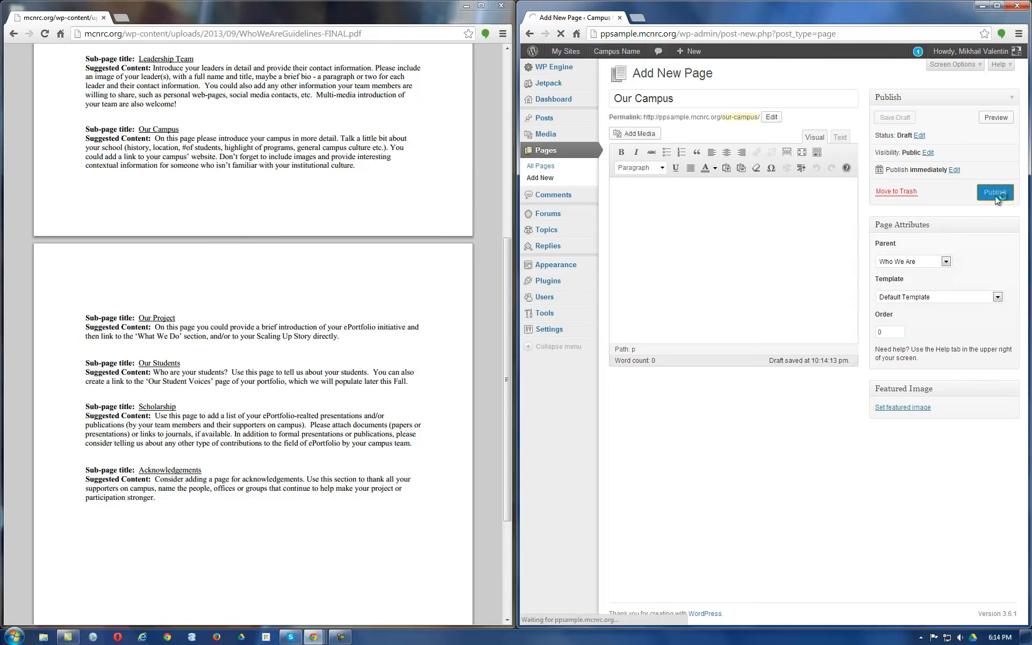
Add a page titled "Our Project" under the parent page Who We Are and publish it
{"action": "left_click", "coordinate": [708, 75]}
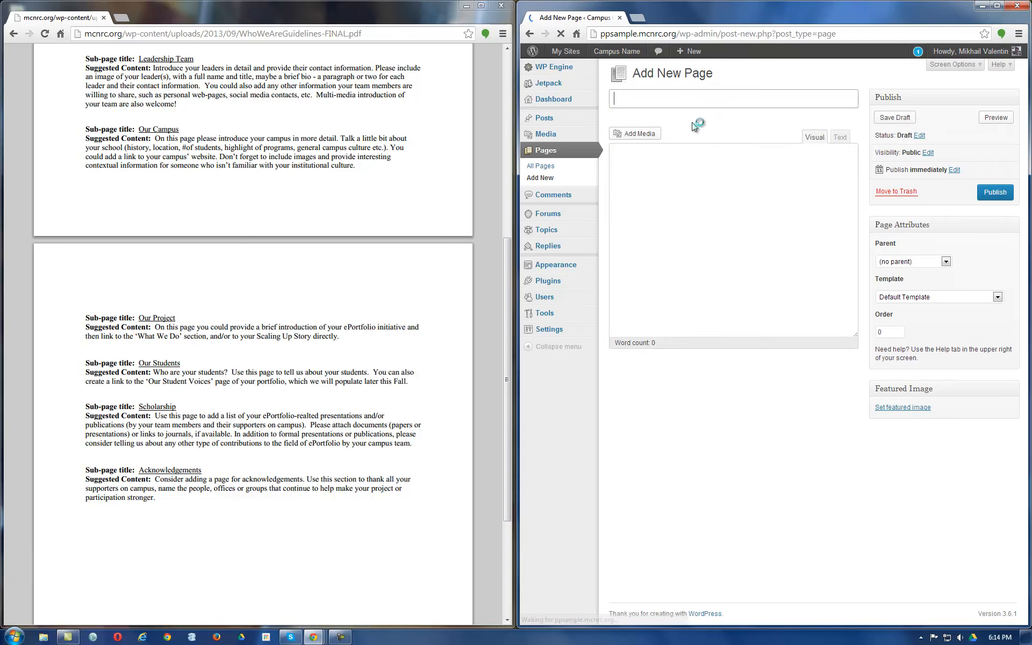
{"action": "left_click", "coordinate": [646, 97]}
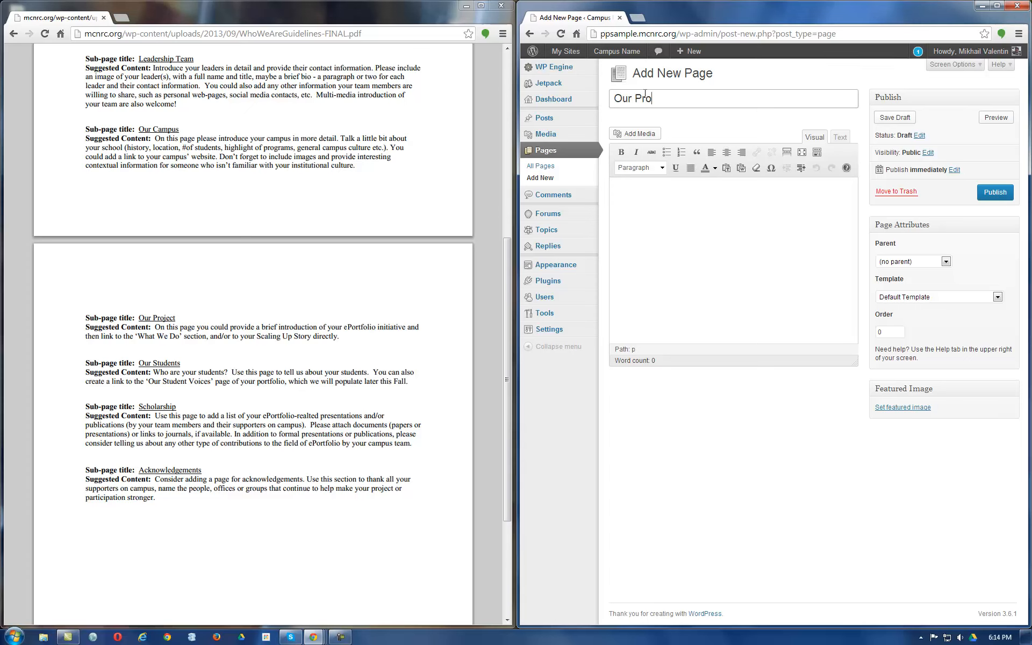
{"action": "left_click", "coordinate": [924, 266]}
{"action": "left_click", "coordinate": [924, 274]}
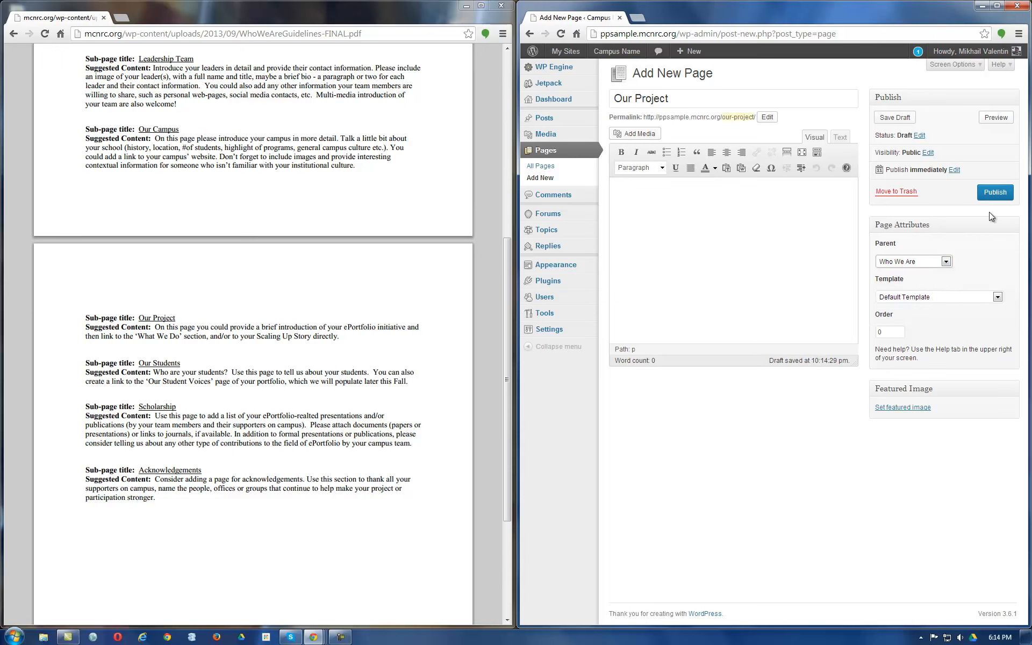
{"action": "left_click", "coordinate": [998, 194]}
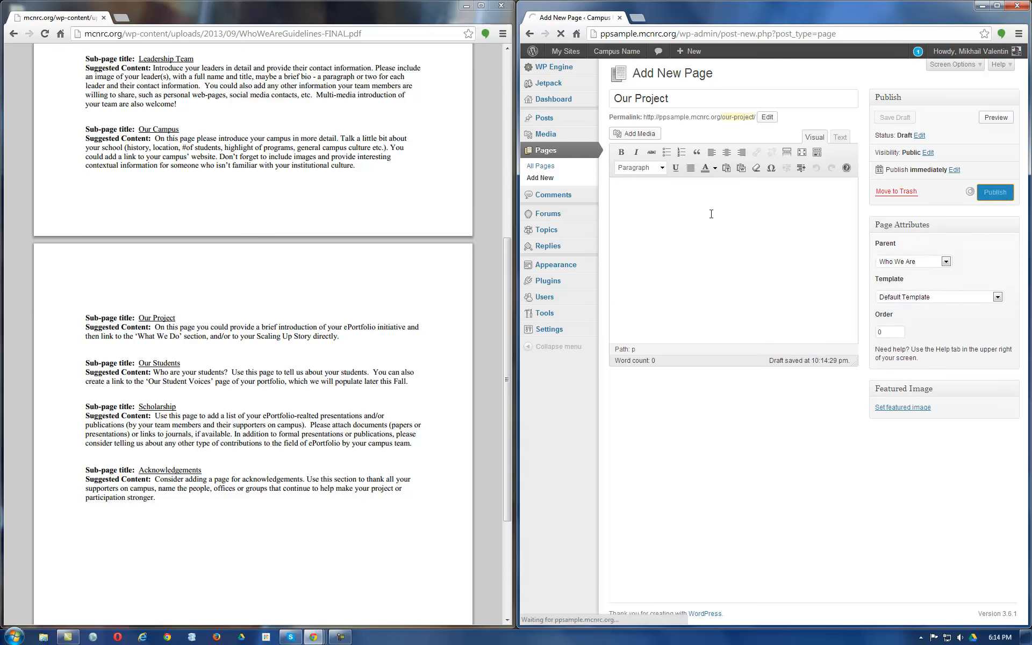
{"action": "left_click_drag", "start_coordinate": [670, 129], "coordinate": [640, 129]}
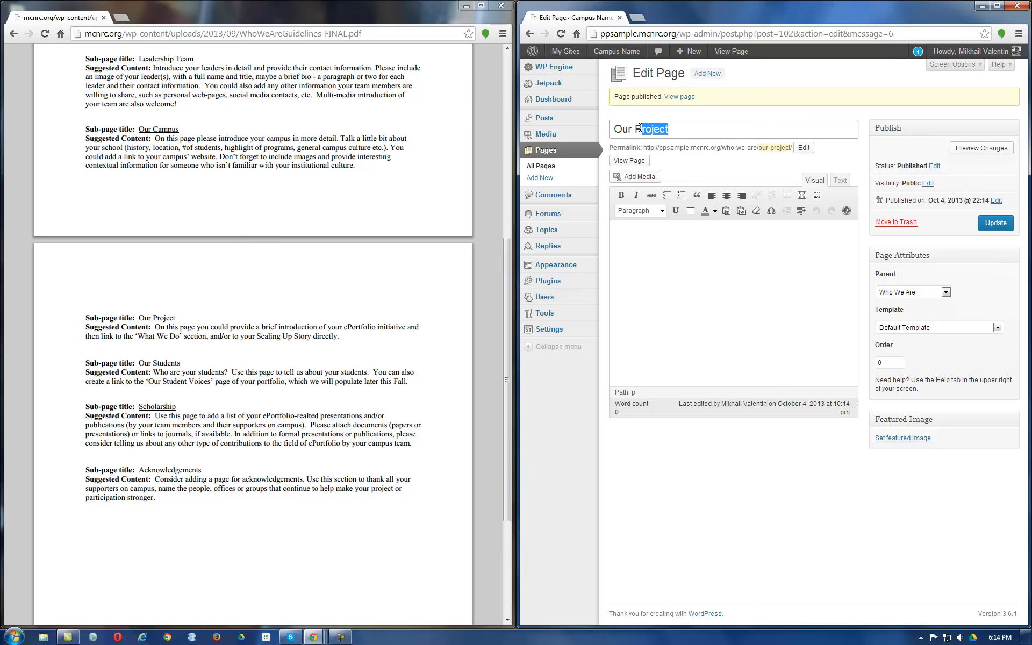
Add a page titled "Our Students" under the parent page Who We Are and publish it
{"action": "left_click", "coordinate": [707, 74]}
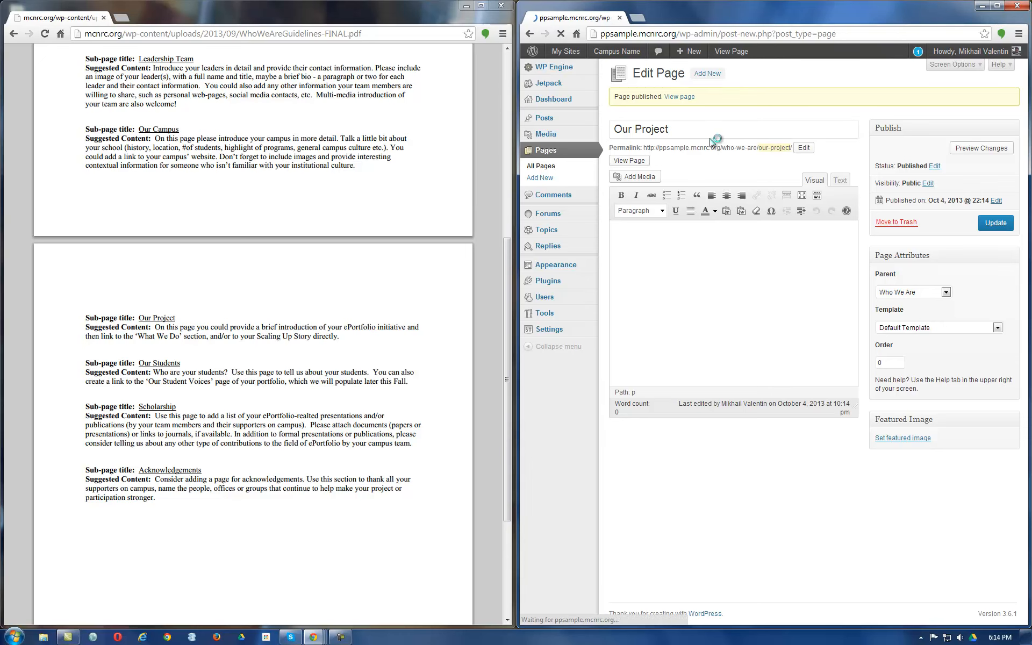
{"action": "type", "text": "Our Students"}
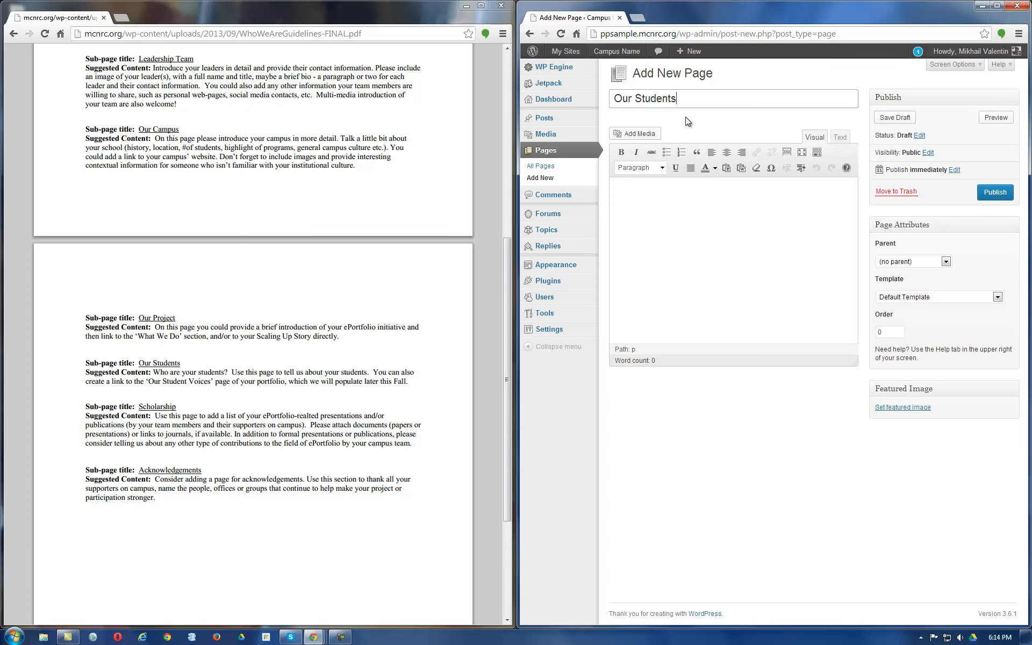
{"action": "left_click", "coordinate": [921, 261]}
{"action": "left_click", "coordinate": [922, 279]}
{"action": "left_click", "coordinate": [992, 192]}
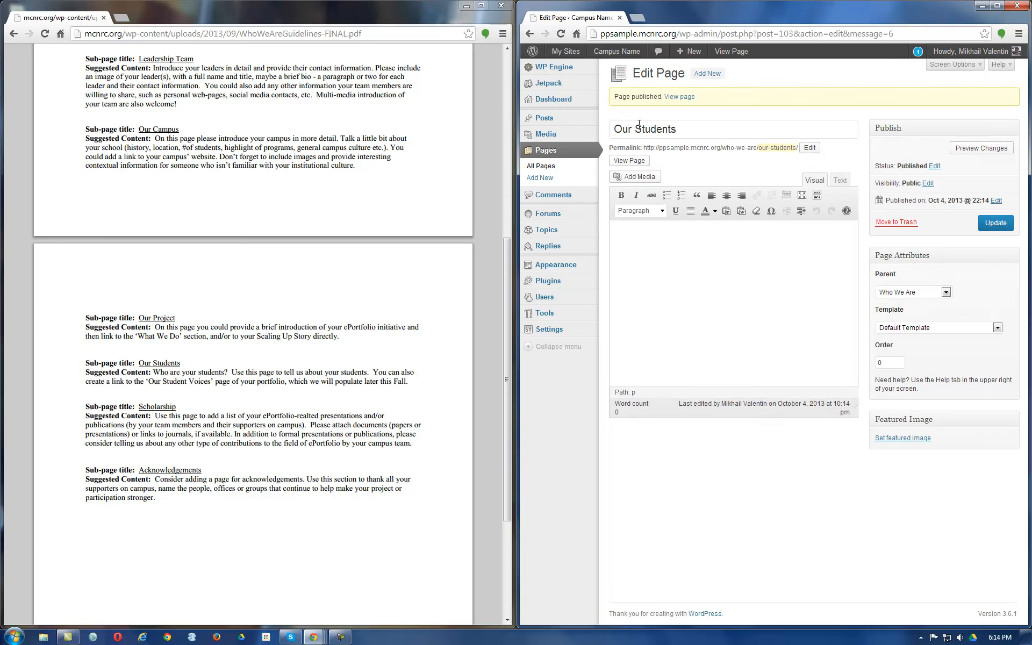
Add a page titled "Scholarship" under the parent page Who We Are and publish it
{"action": "left_click", "coordinate": [707, 74]}
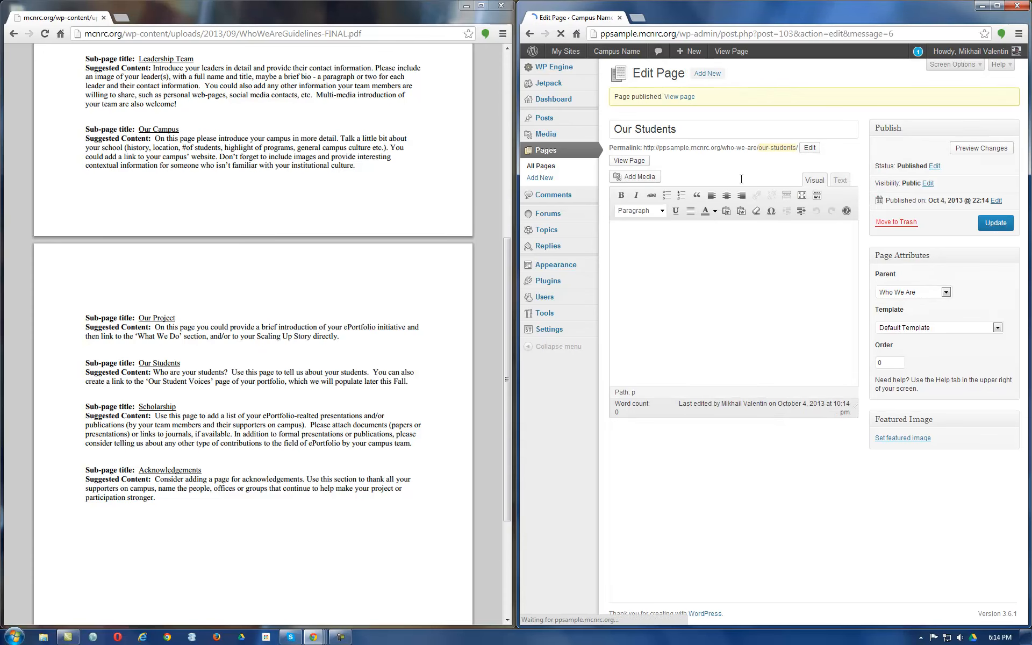
{"action": "type", "text": "Sc"}
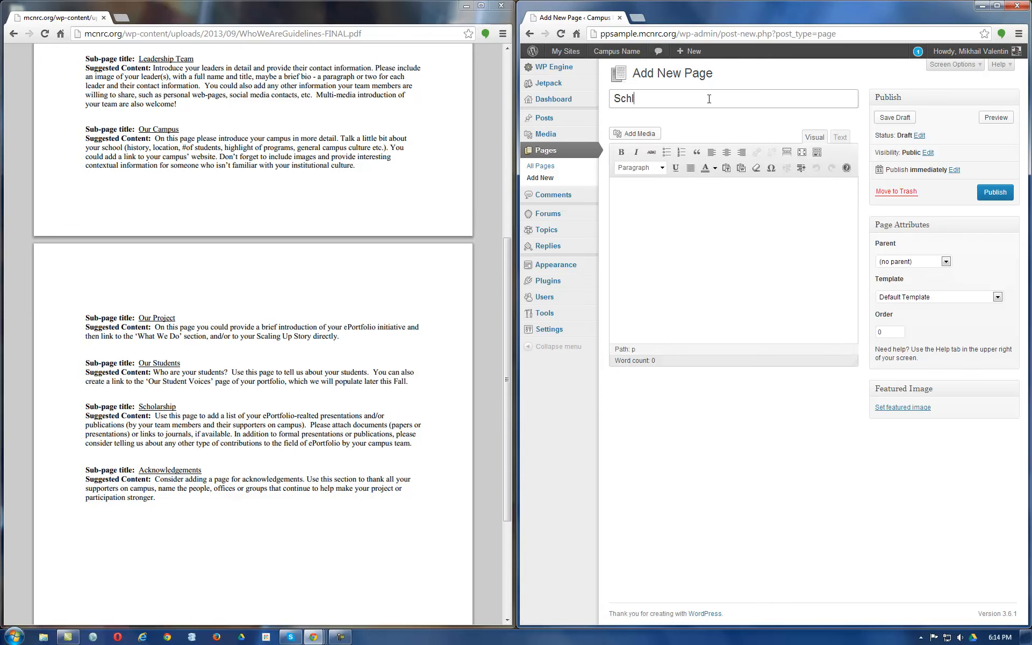
{"action": "type", "text": "holarsh"}
{"action": "left_click", "coordinate": [921, 262]}
{"action": "left_click", "coordinate": [920, 281]}
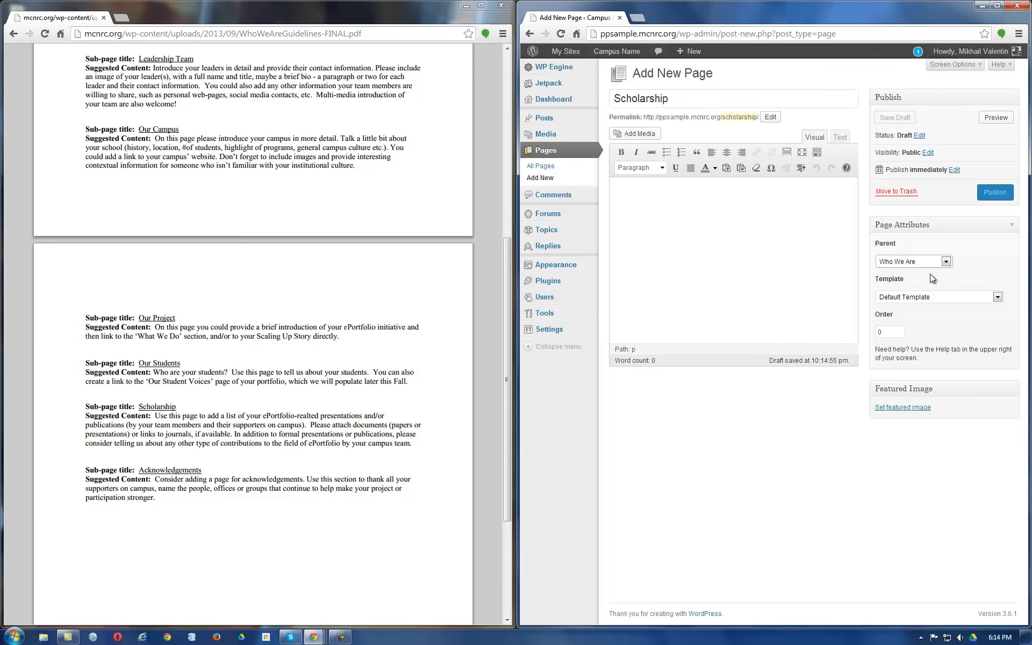
{"action": "left_click", "coordinate": [997, 192]}
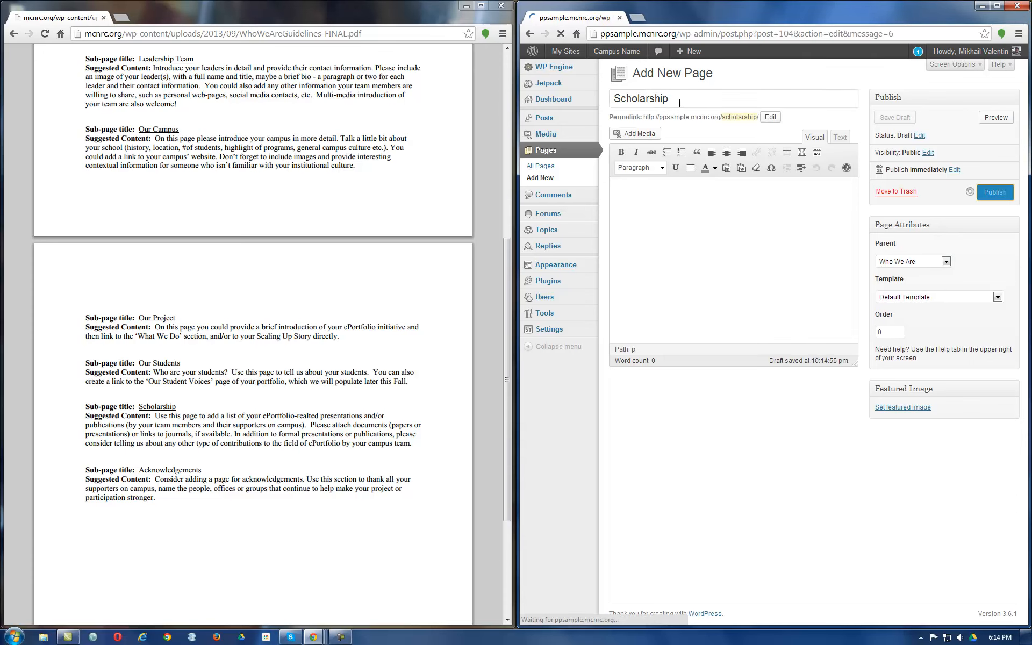
Add a page titled "Acknowledgements" under the parent page Who We Are and publish it
{"action": "left_click", "coordinate": [711, 75]}
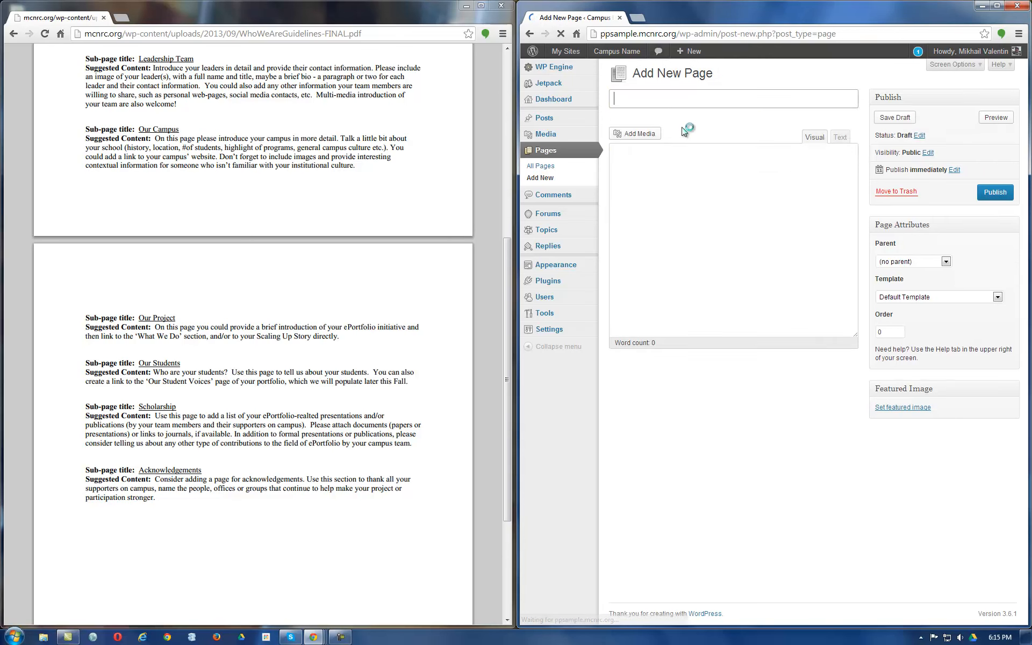
{"action": "type", "text": "Acknow"}
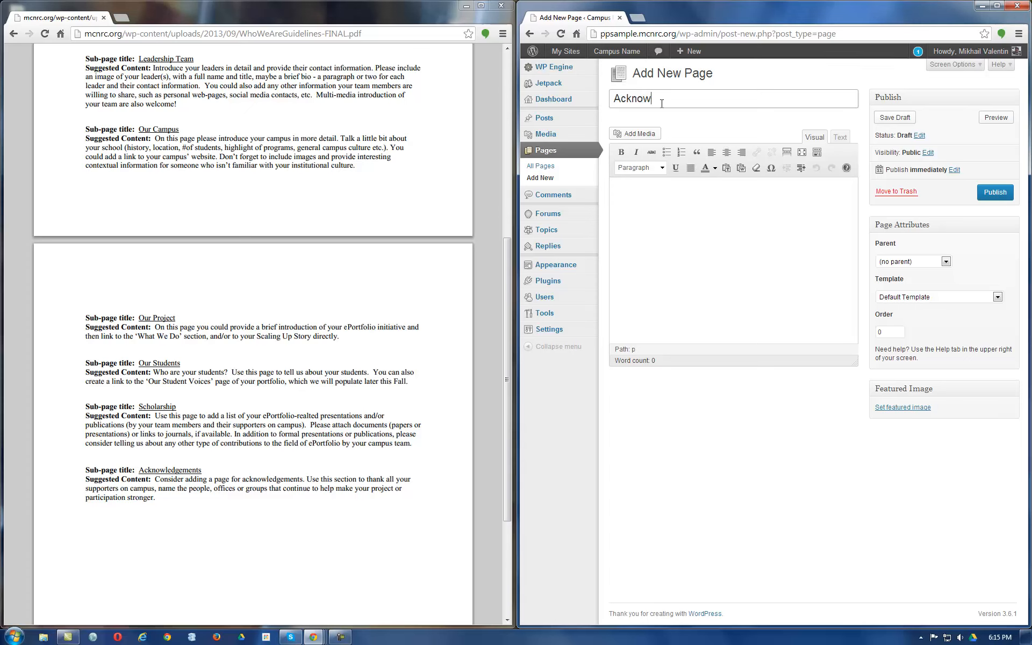
{"action": "type", "text": "ledgement"}
{"action": "left_click", "coordinate": [916, 261]}
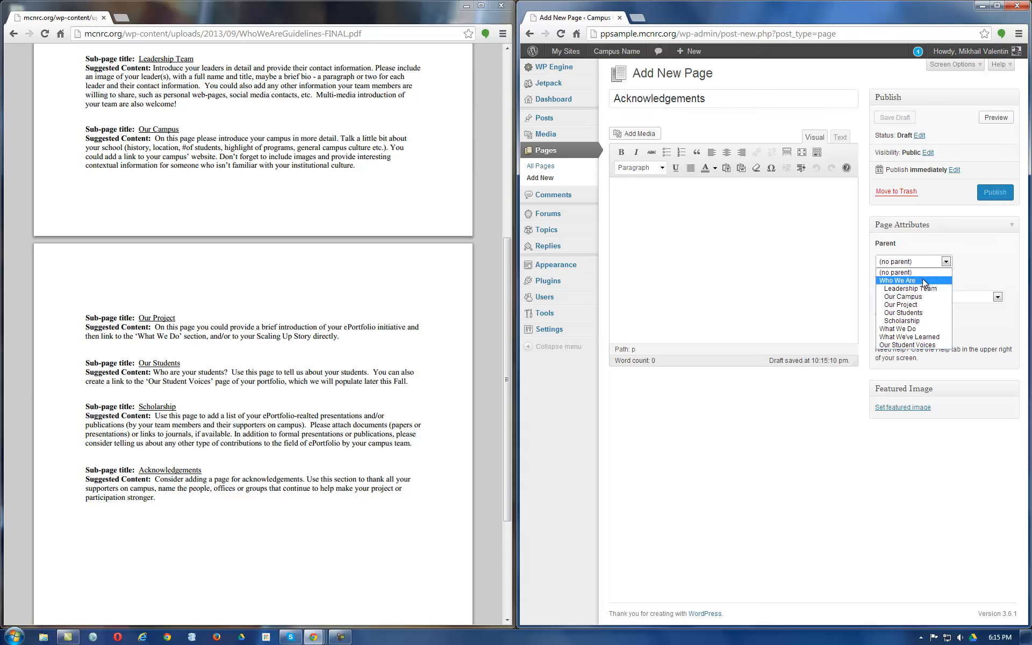
{"action": "left_click", "coordinate": [922, 280]}
{"action": "left_click", "coordinate": [995, 192]}
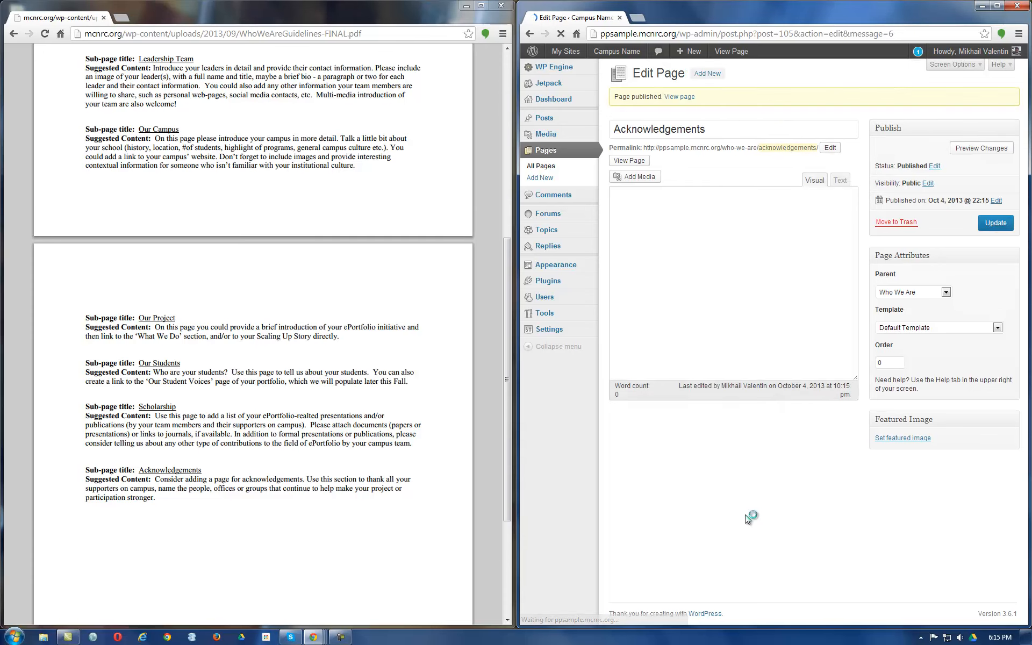
Visit the Campus Name site's front page to check its navigation, and open the site's menu editor
{"action": "mouse_move", "coordinate": [573, 53]}
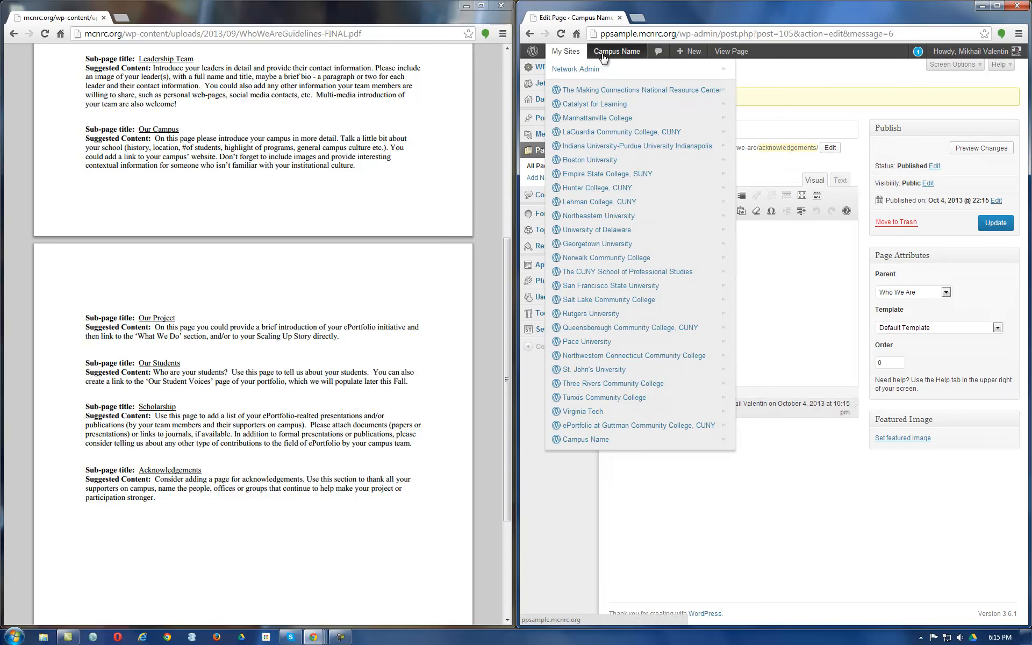
{"action": "left_click", "coordinate": [616, 69]}
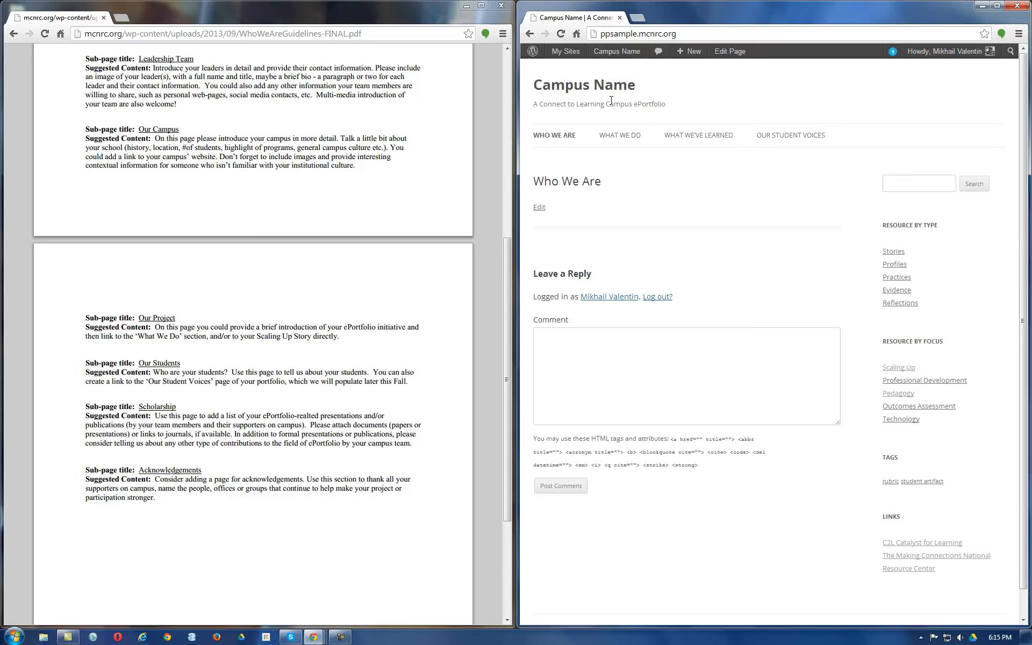
{"action": "mouse_move", "coordinate": [616, 58]}
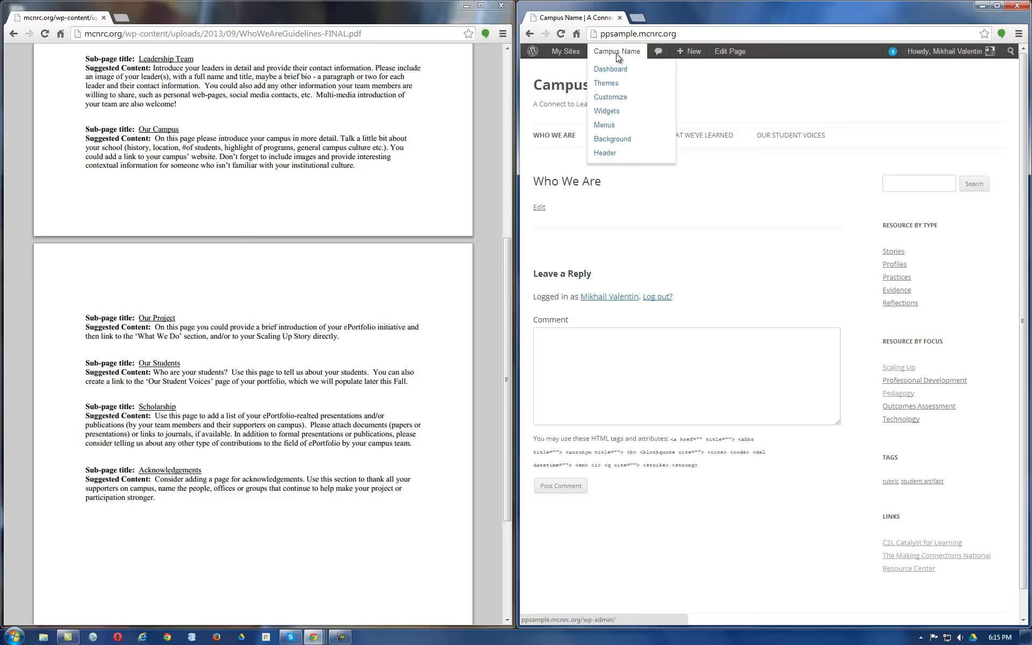
{"action": "left_click", "coordinate": [609, 129]}
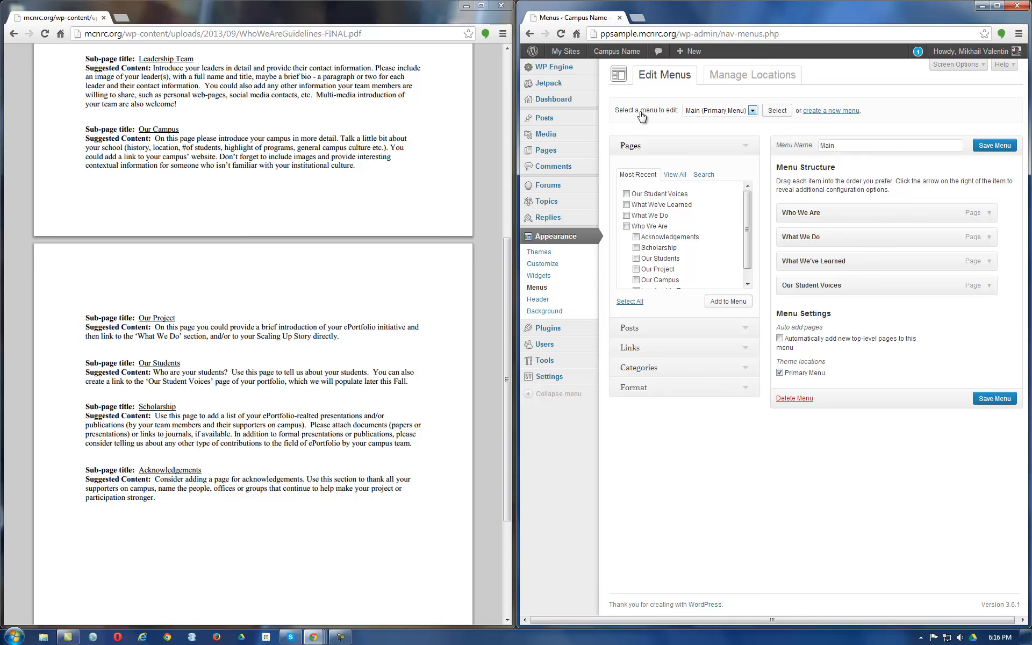
Review which menus can be edited and look through the Who We Are sub-pages among the most recent pages
{"action": "left_click", "coordinate": [743, 111]}
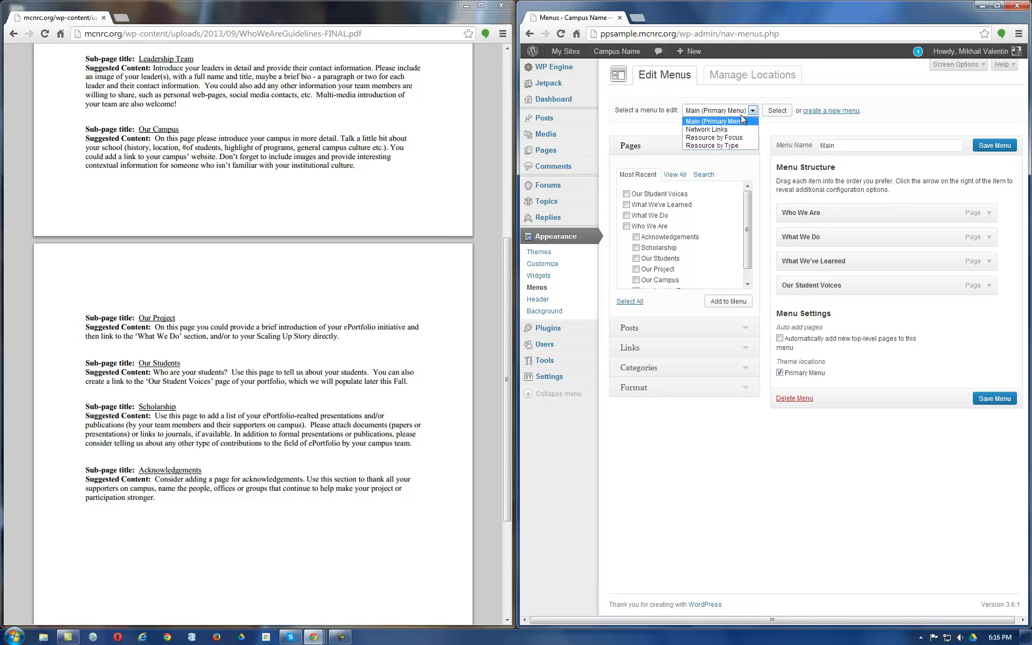
{"action": "left_click", "coordinate": [813, 130]}
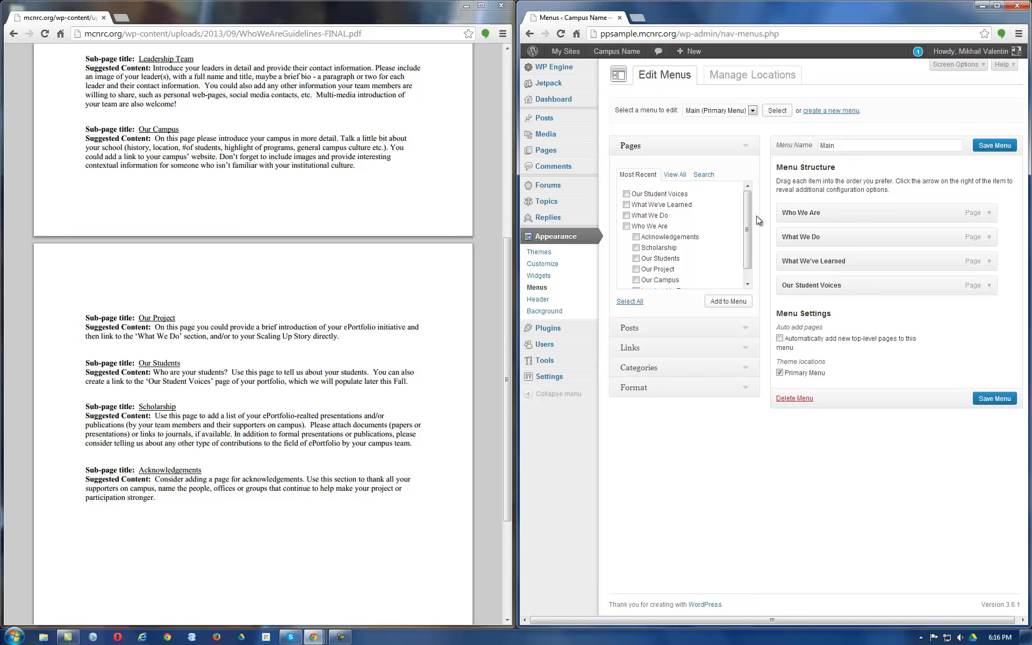
{"action": "scroll", "coordinate": [747, 205], "scroll_direction": "down", "scroll_amount": 1}
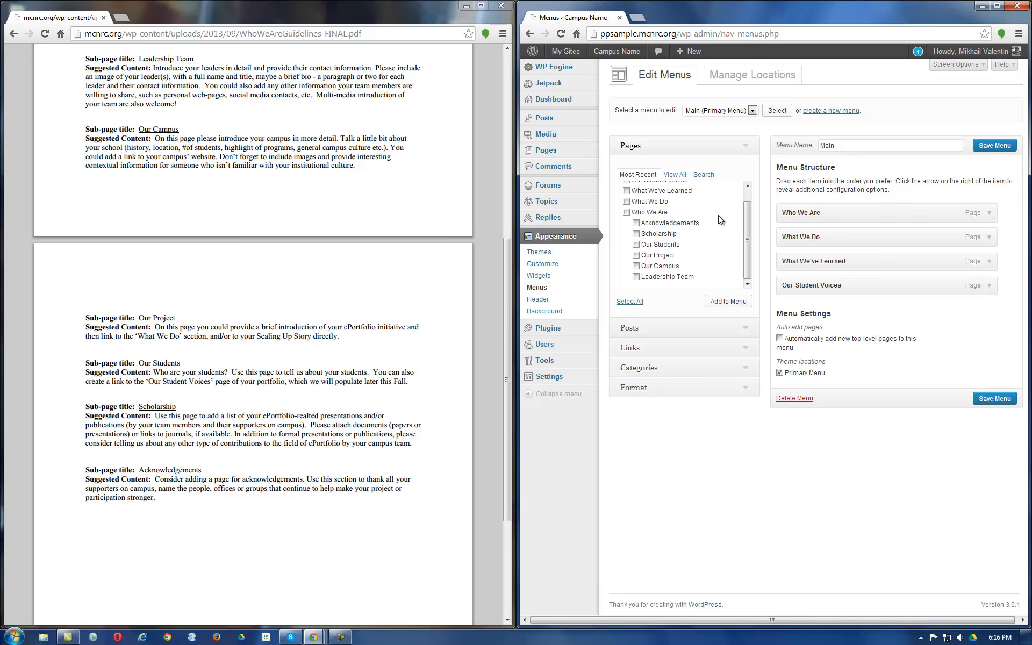
Add the Acknowledgements, Scholarship, Our Students, Our Project, Our Campus and Leadership Team pages to the Main menu and save it
{"action": "left_click", "coordinate": [636, 223]}
{"action": "left_click", "coordinate": [636, 234]}
{"action": "left_click", "coordinate": [636, 244]}
{"action": "left_click", "coordinate": [636, 277]}
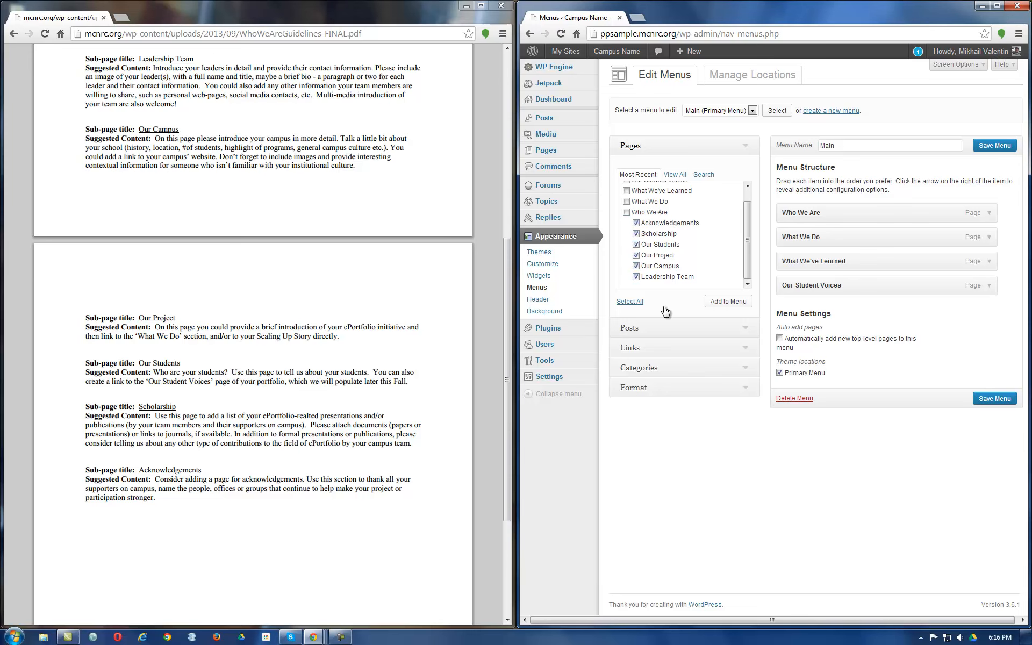
{"action": "left_click", "coordinate": [726, 304]}
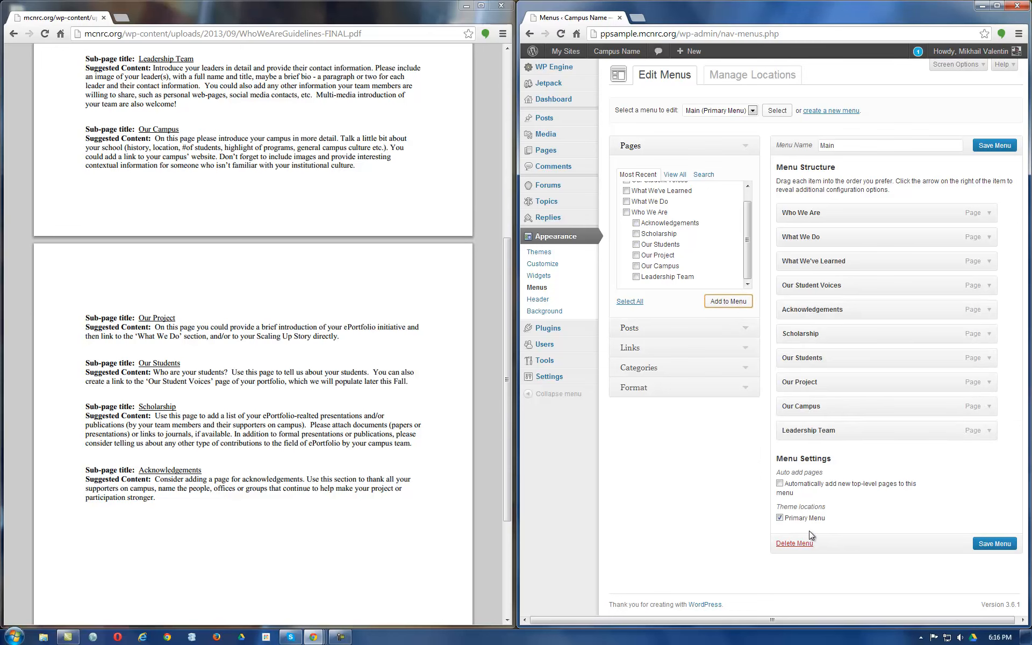
{"action": "left_click", "coordinate": [1000, 545]}
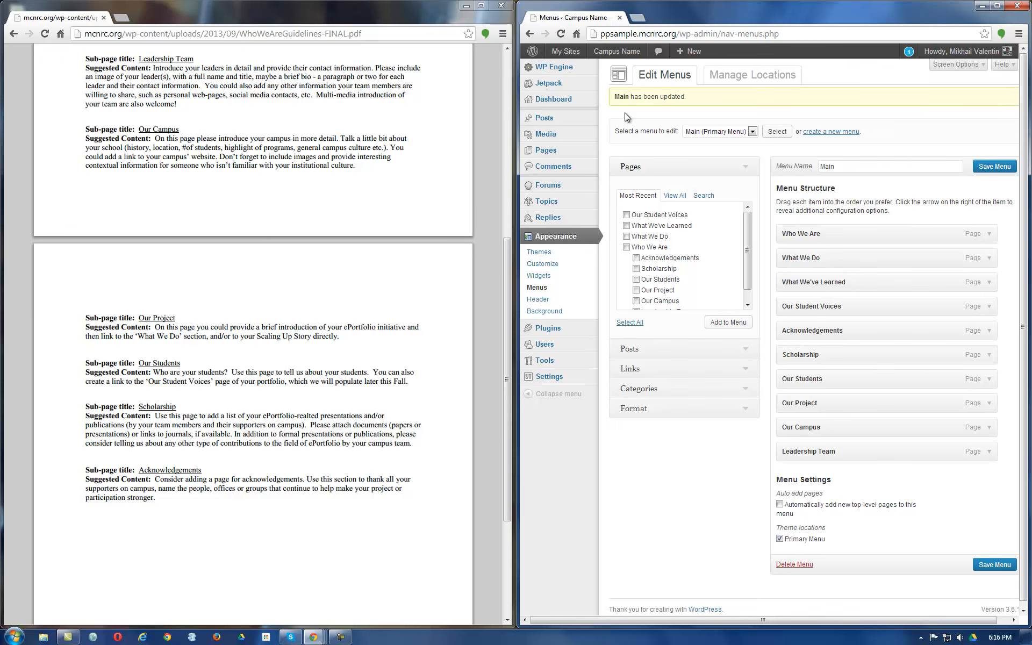
Visit the site's front page to check how the added pages appear in the navigation, and return to the menu editor
{"action": "left_click", "coordinate": [608, 71]}
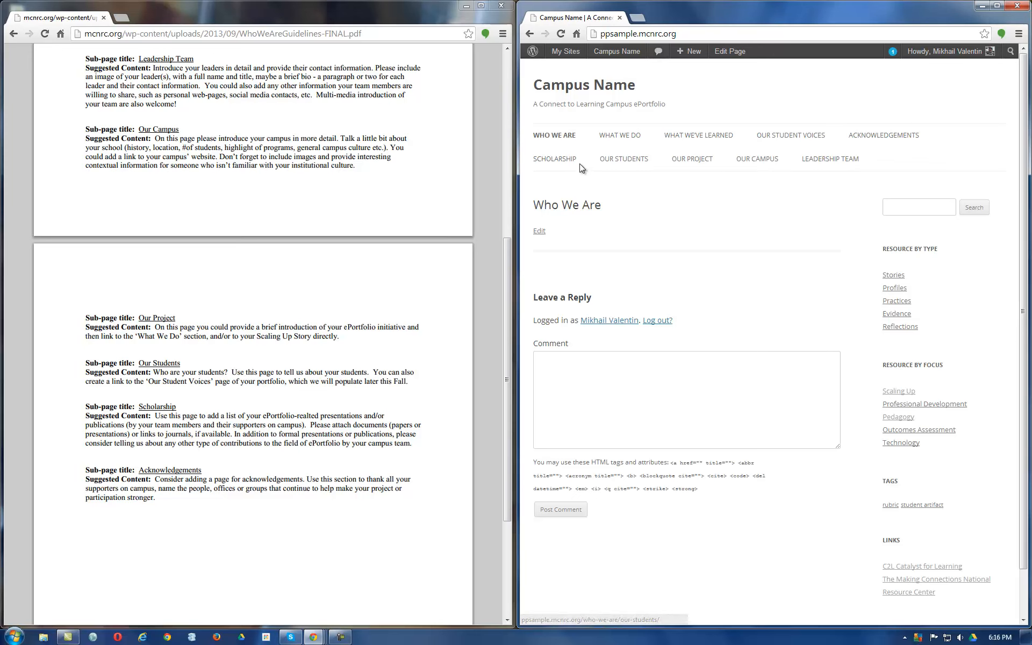
{"action": "mouse_move", "coordinate": [629, 51]}
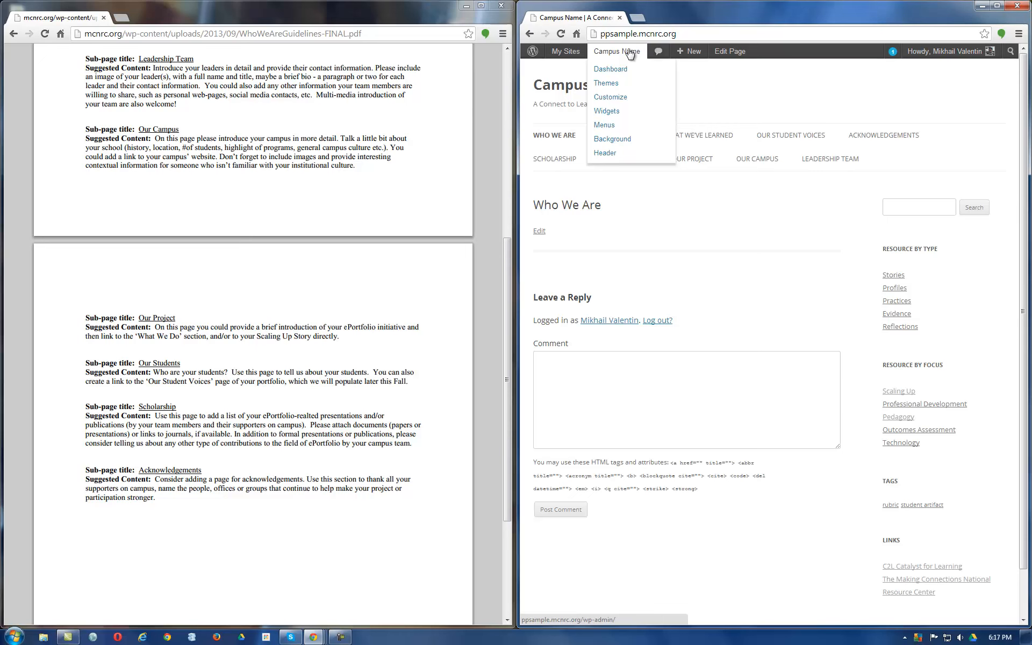
{"action": "left_click", "coordinate": [597, 129]}
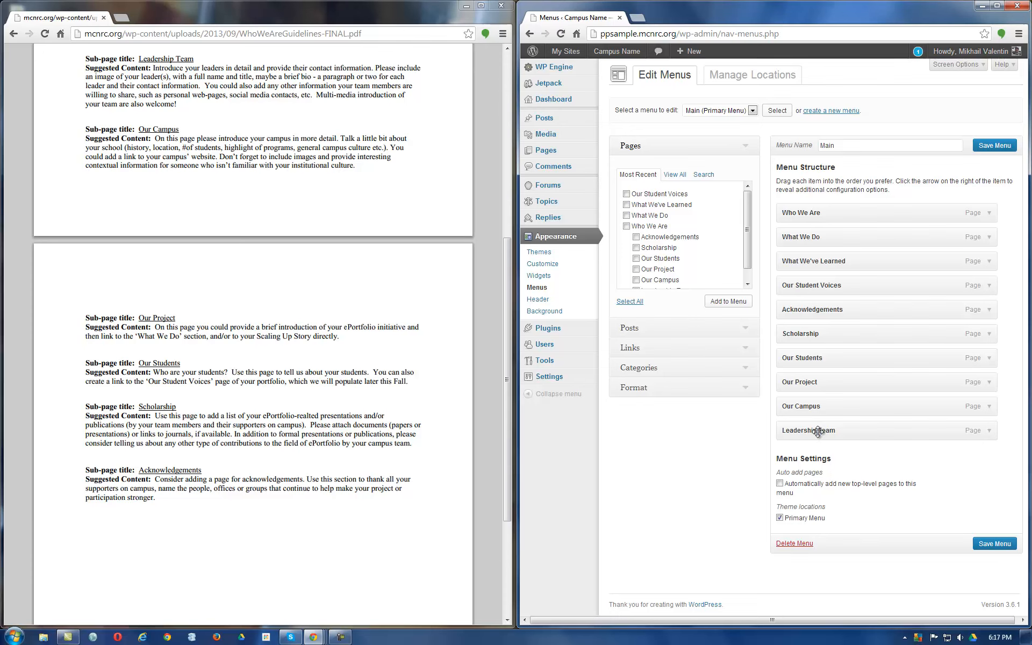
Nest Leadership Team, Our Campus, Our Project, Our Students, Scholarship and Acknowledgements as sub-items of Who We Are in the menu structure
{"action": "left_click_drag", "start_coordinate": [817, 430], "coordinate": [819, 233]}
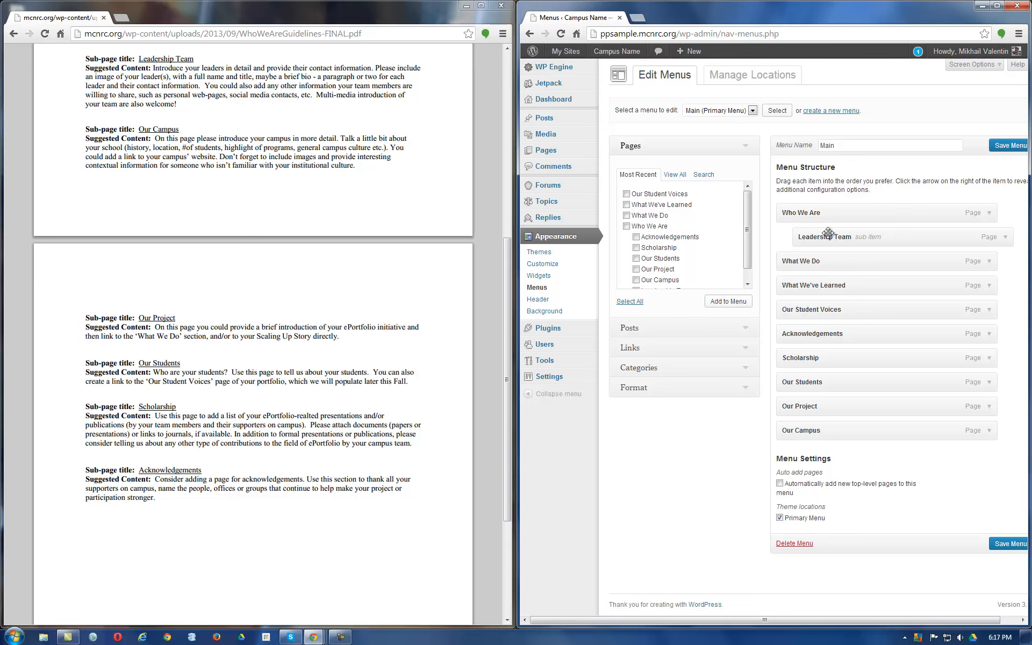
{"action": "left_click_drag", "start_coordinate": [827, 430], "coordinate": [803, 230]}
{"action": "left_click_drag", "start_coordinate": [817, 433], "coordinate": [803, 231]}
{"action": "left_click_drag", "start_coordinate": [815, 435], "coordinate": [805, 232]}
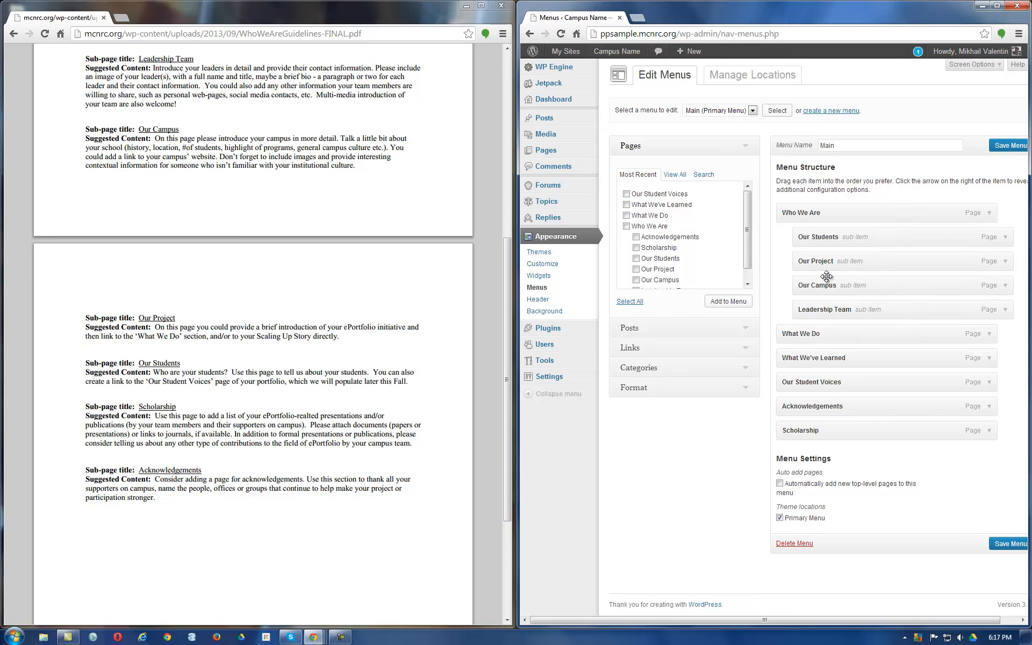
{"action": "left_click_drag", "start_coordinate": [820, 430], "coordinate": [799, 268]}
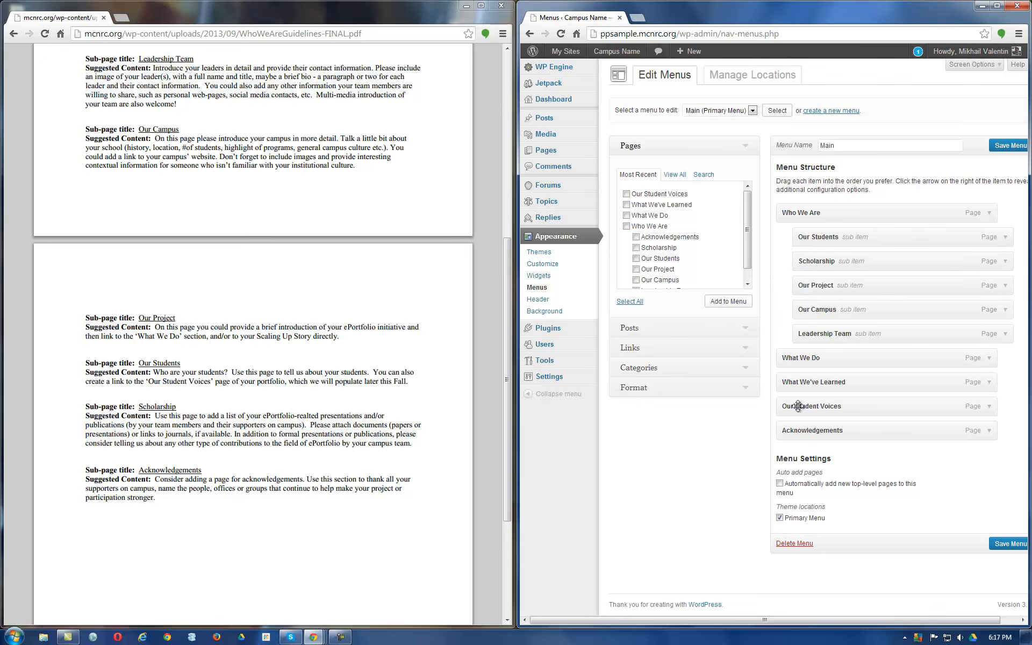
{"action": "left_click_drag", "start_coordinate": [845, 432], "coordinate": [807, 286]}
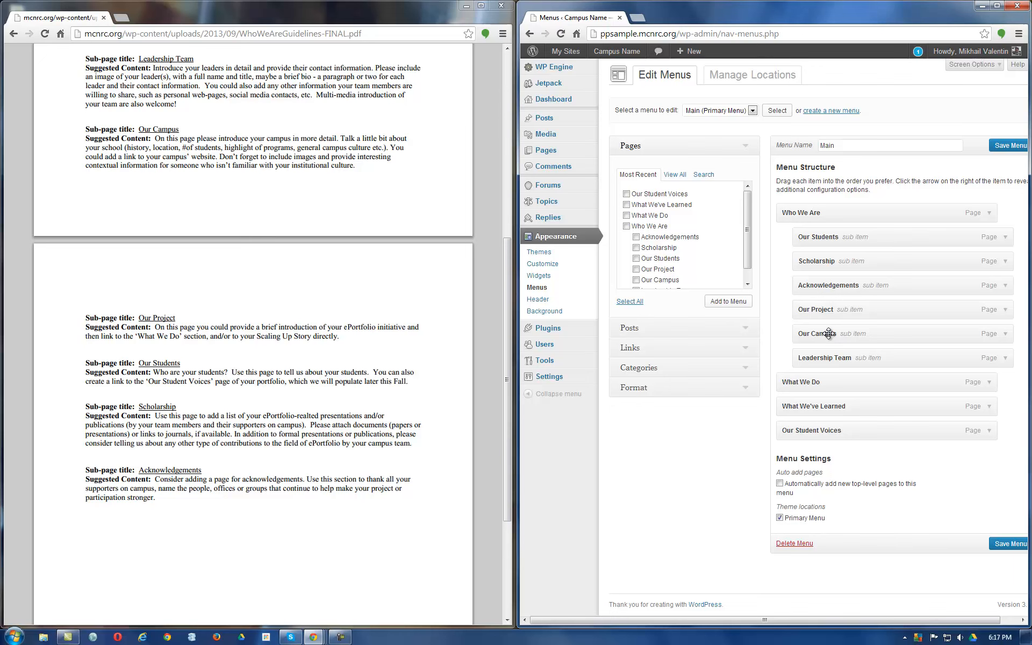
Reorder the Who We Are sub-items as Leadership Team, Our Campus, Our Project, Our Students, Scholarship, Acknowledgements, and save the menu
{"action": "left_click_drag", "start_coordinate": [826, 359], "coordinate": [806, 234]}
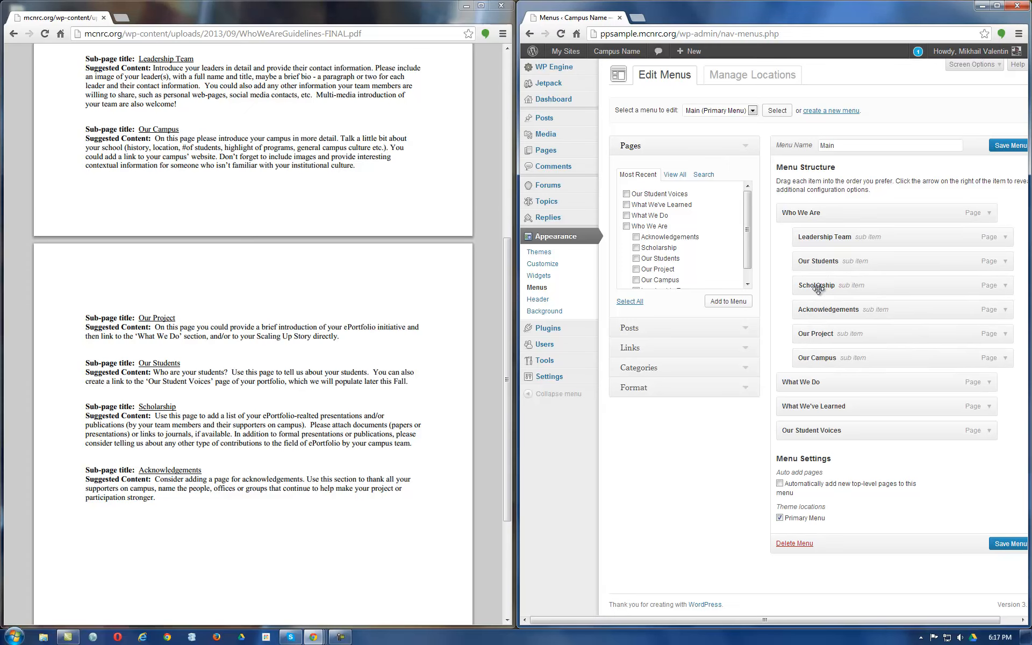
{"action": "left_click_drag", "start_coordinate": [825, 358], "coordinate": [823, 356]}
{"action": "mouse_move", "coordinate": [806, 296]}
{"action": "left_mouse_down"}
{"action": "mouse_move", "coordinate": [806, 259]}
{"action": "mouse_move", "coordinate": [796, 269]}
{"action": "mouse_move", "coordinate": [815, 279]}
{"action": "left_mouse_up"}
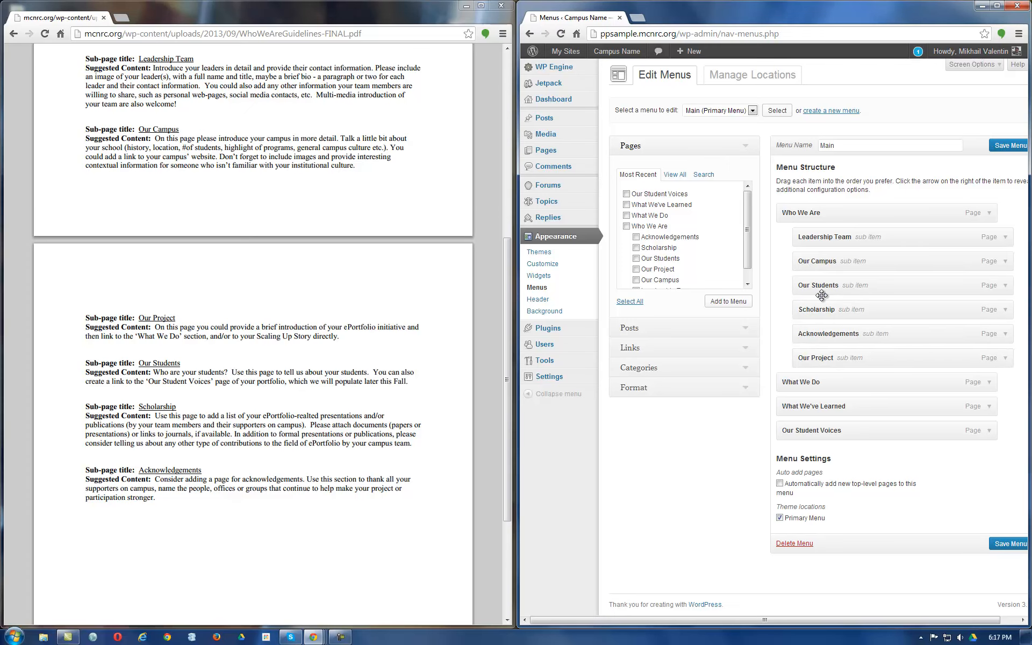
{"action": "left_click_drag", "start_coordinate": [827, 357], "coordinate": [803, 285]}
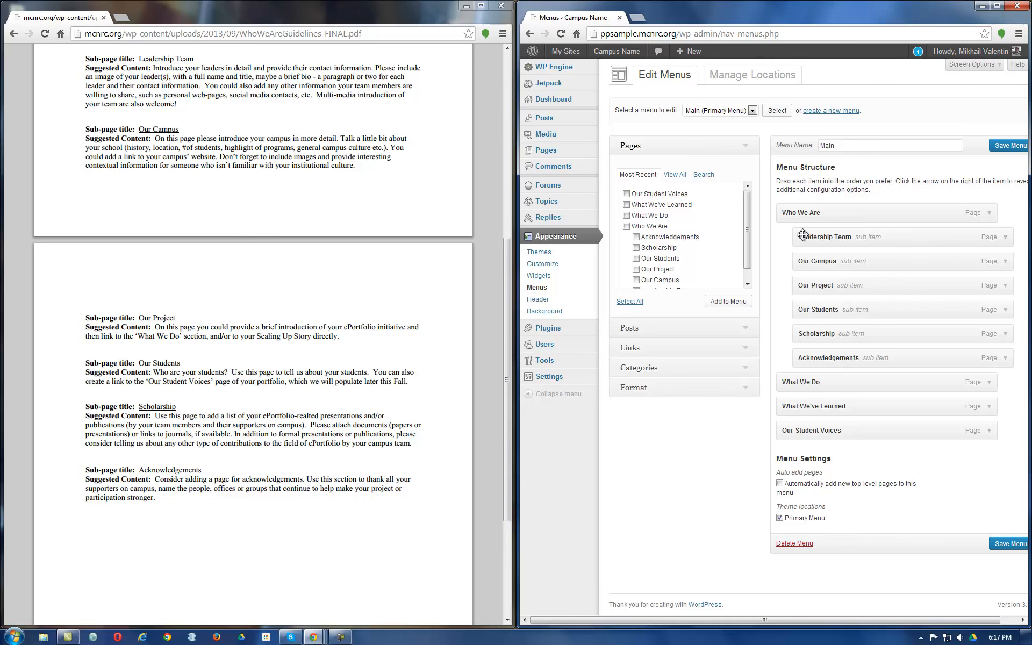
{"action": "left_click", "coordinate": [1009, 146]}
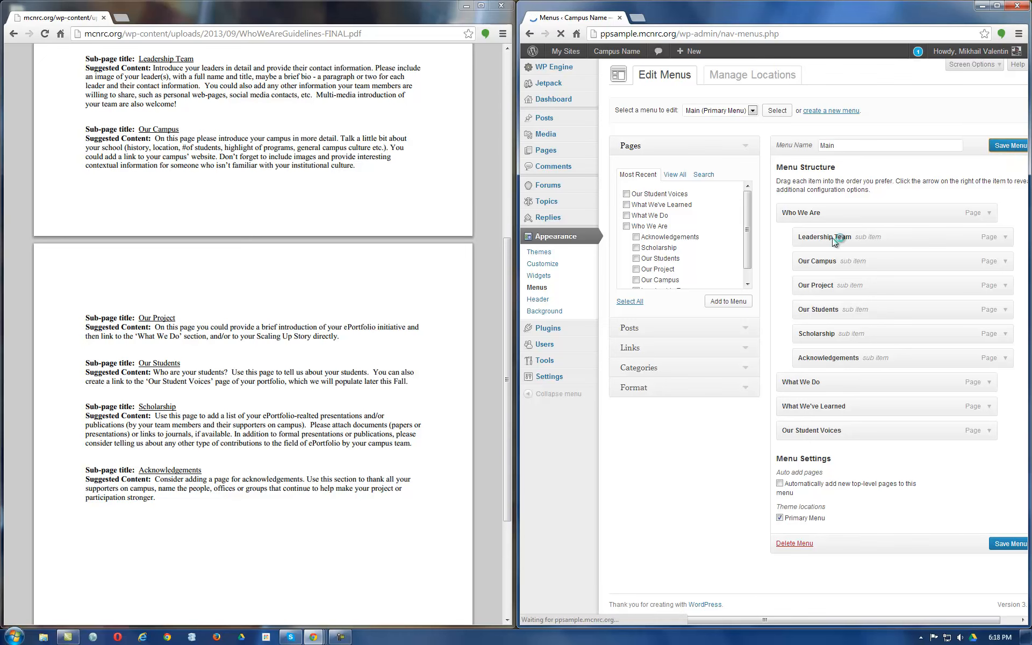
Visit the site to check the sub-pages listed under Who We Are, and view the Leadership Team page
{"action": "mouse_move", "coordinate": [618, 56]}
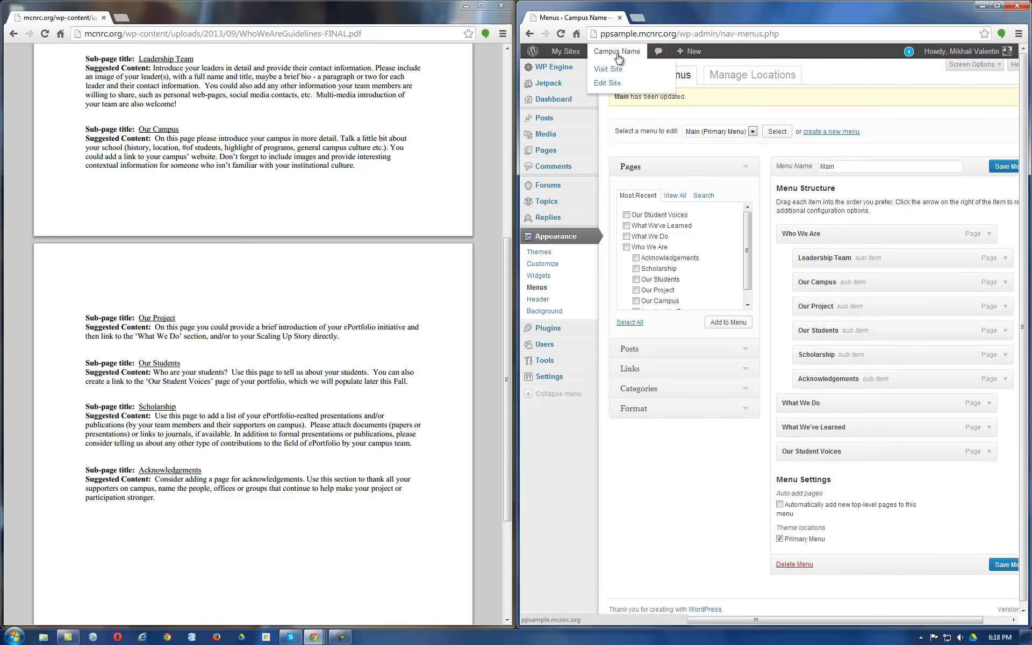
{"action": "left_click", "coordinate": [609, 69]}
{"action": "mouse_move", "coordinate": [554, 141]}
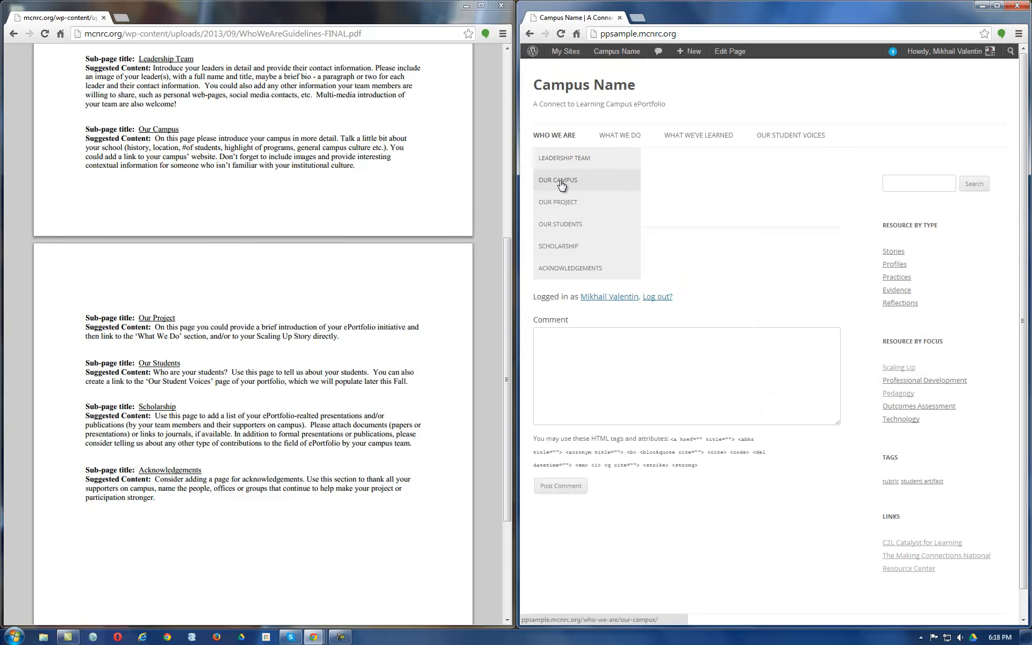
{"action": "left_click", "coordinate": [554, 157]}
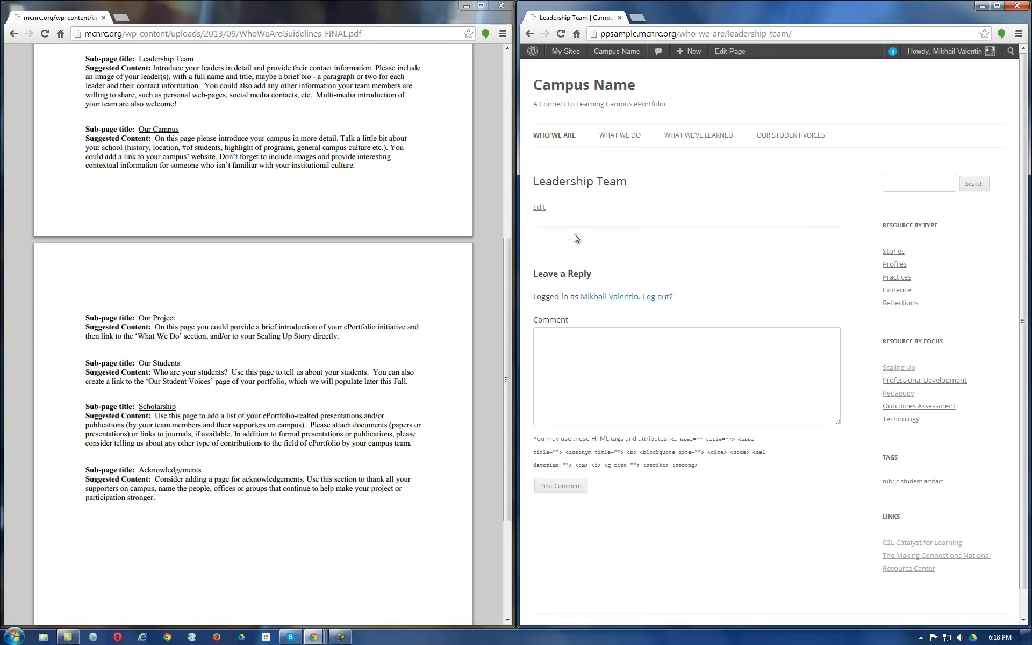
Open the Our Campus page for editing and place the cursor in its empty content area
{"action": "left_click", "coordinate": [594, 178]}
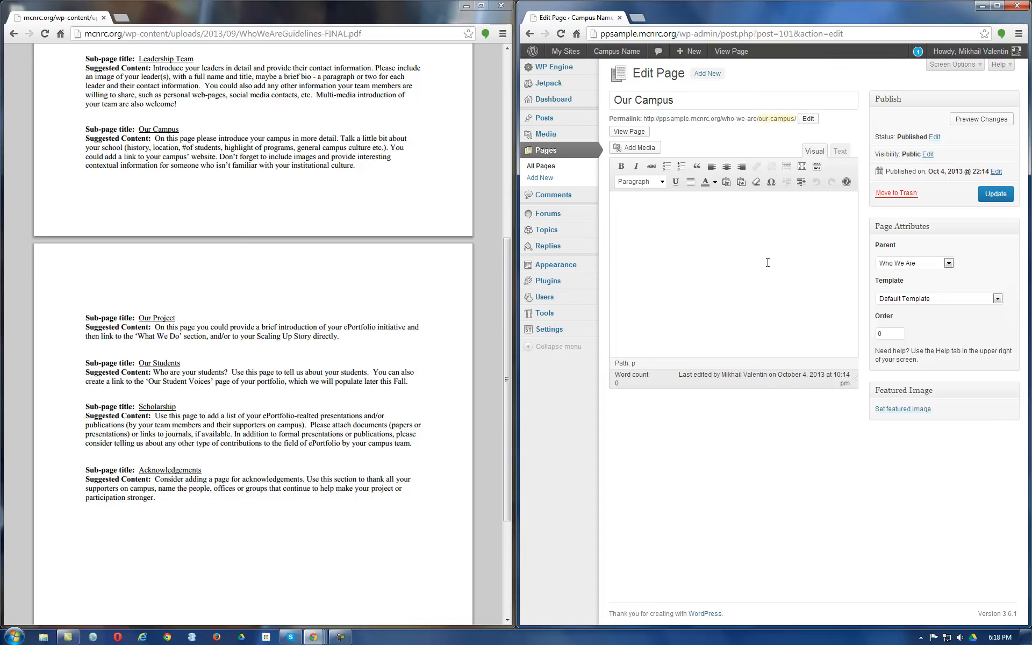
{"action": "left_click", "coordinate": [757, 267]}
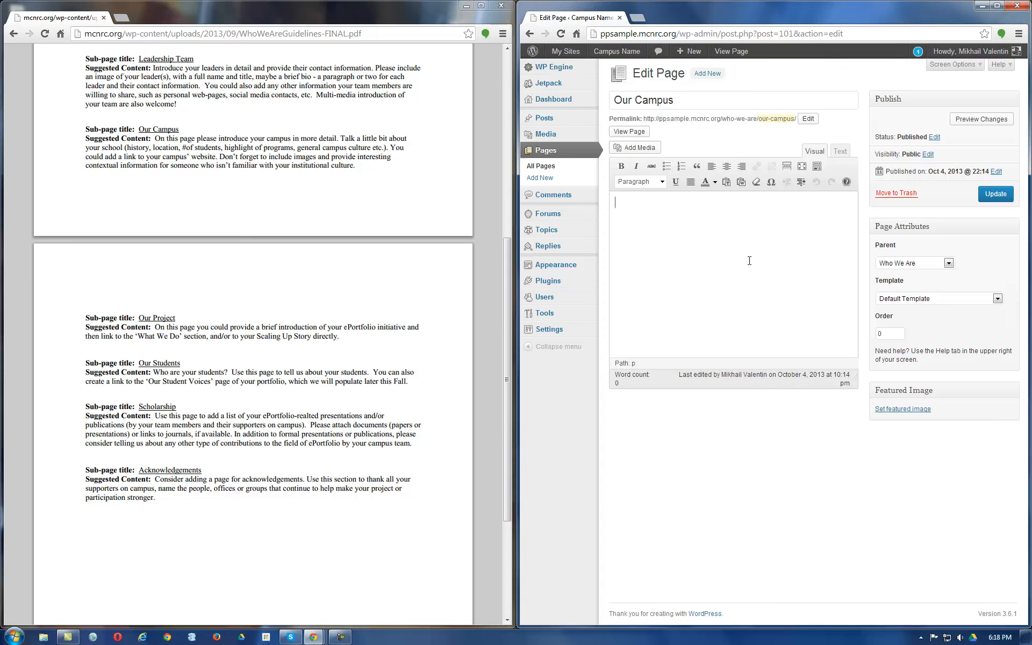